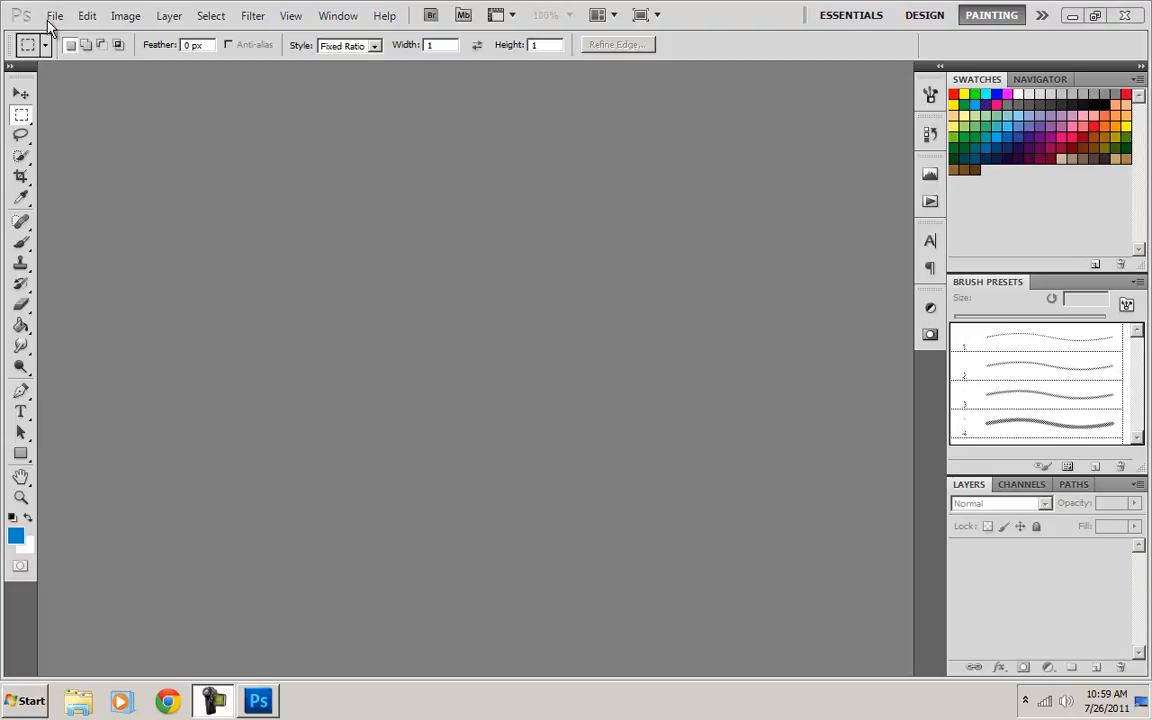
Create a new 400 × 140 pixel document at 300 pixels/inch in 16-bit RGB Color with transparent background contents.
click(17, 96)
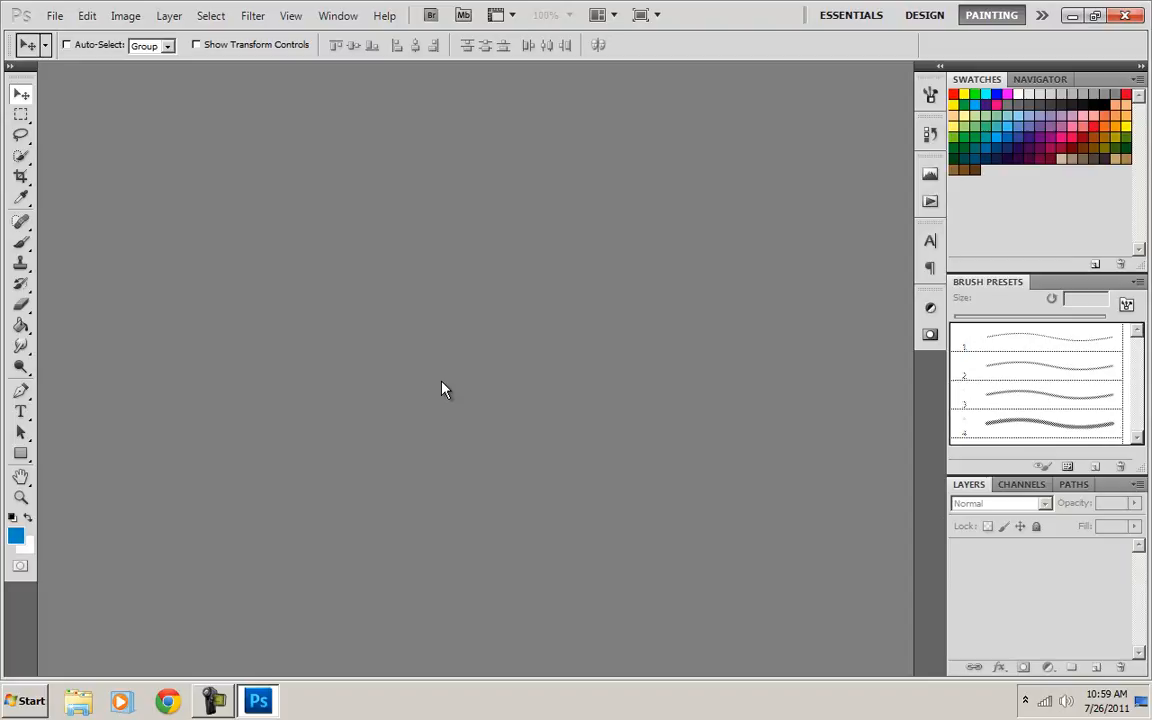
click(45, 17)
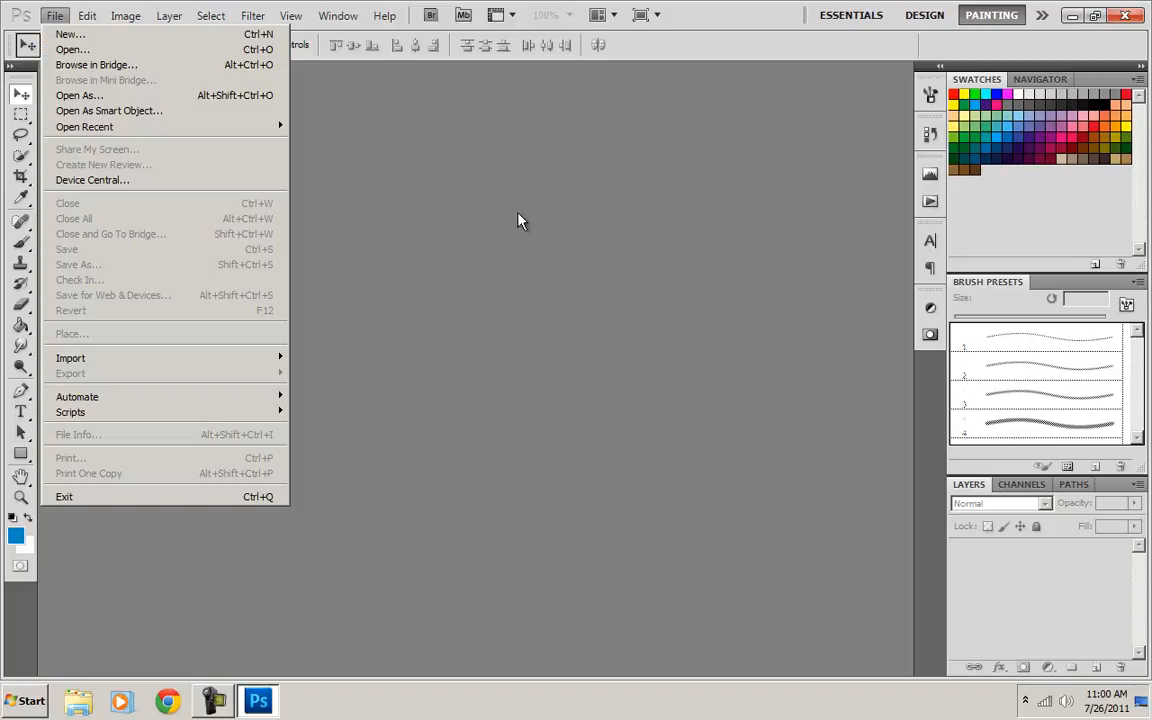
click(670, 265)
click(60, 15)
click(70, 34)
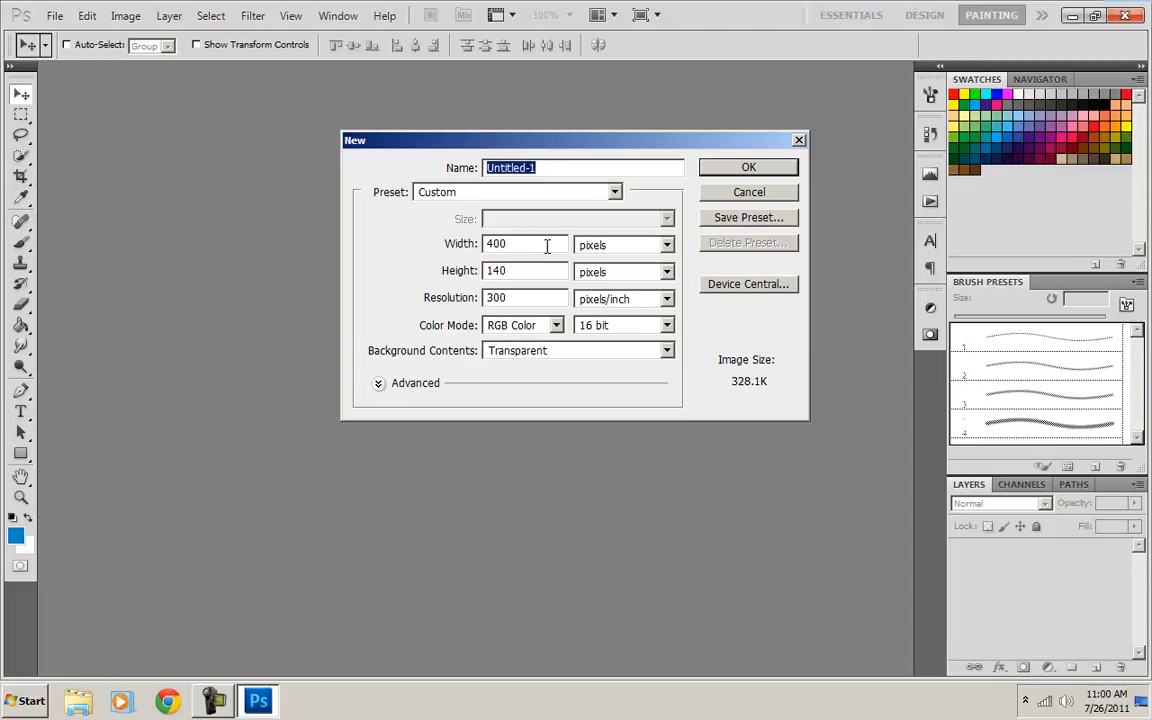
double_click(489, 247)
key(Tab)
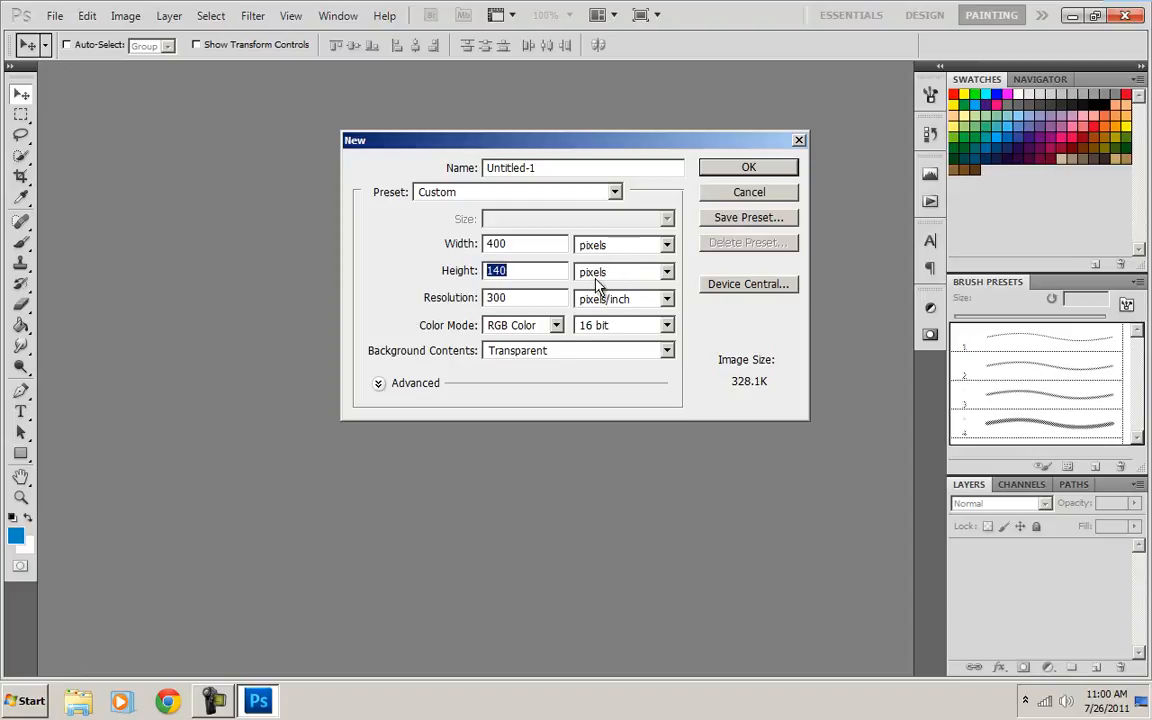
key(Tab)
click(778, 166)
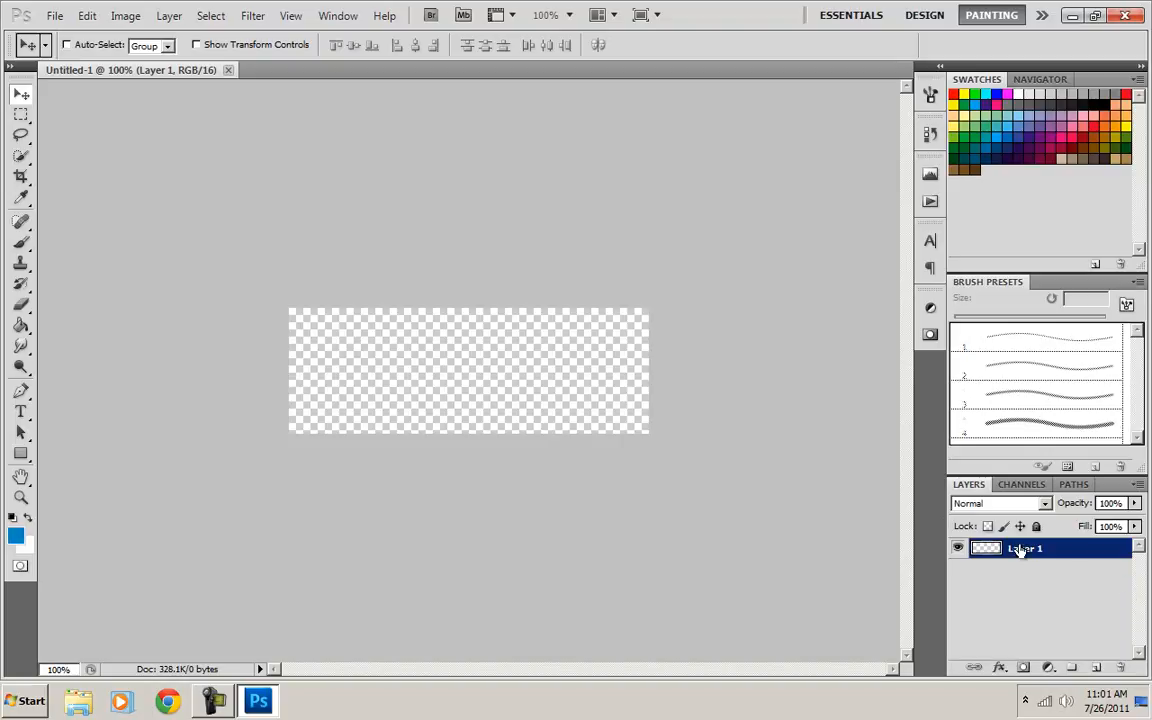
click(48, 21)
click(72, 334)
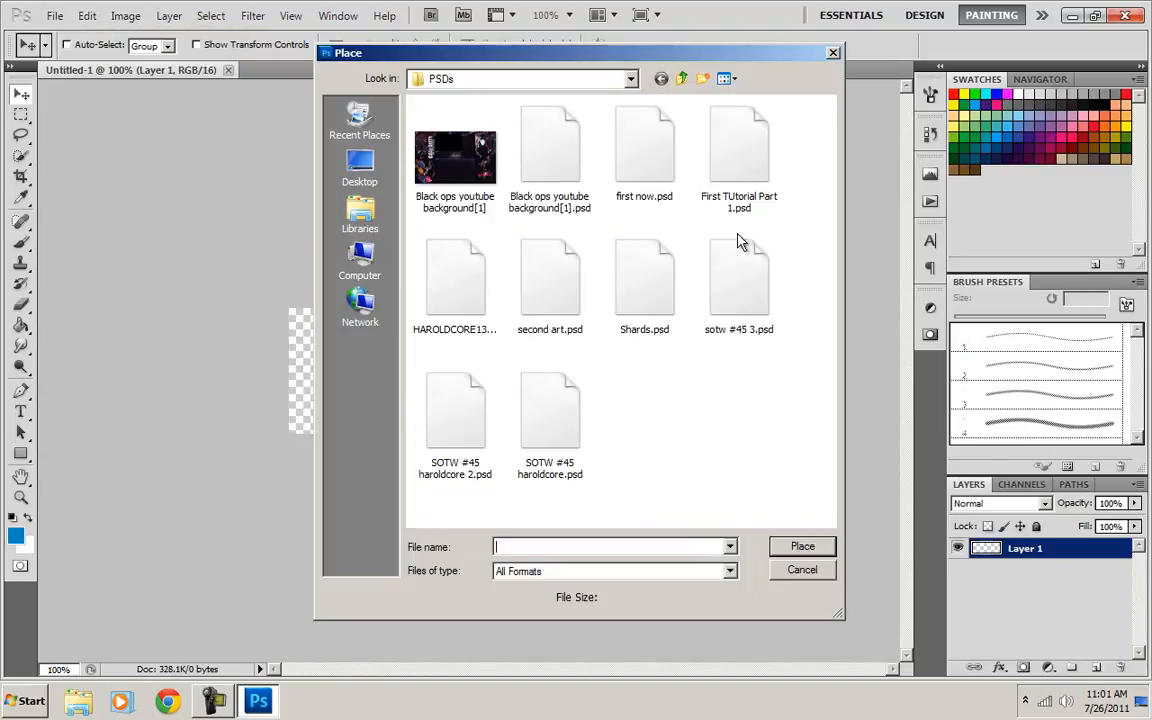
click(684, 82)
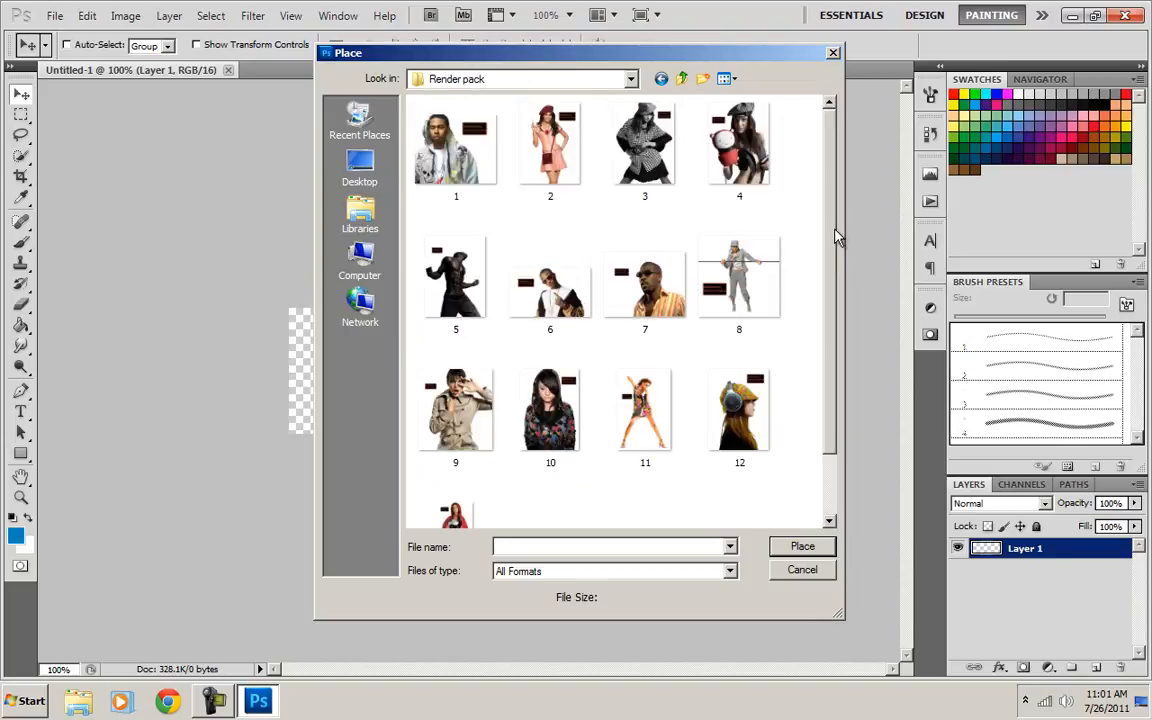
scroll(838, 237, down, 1)
click(552, 335)
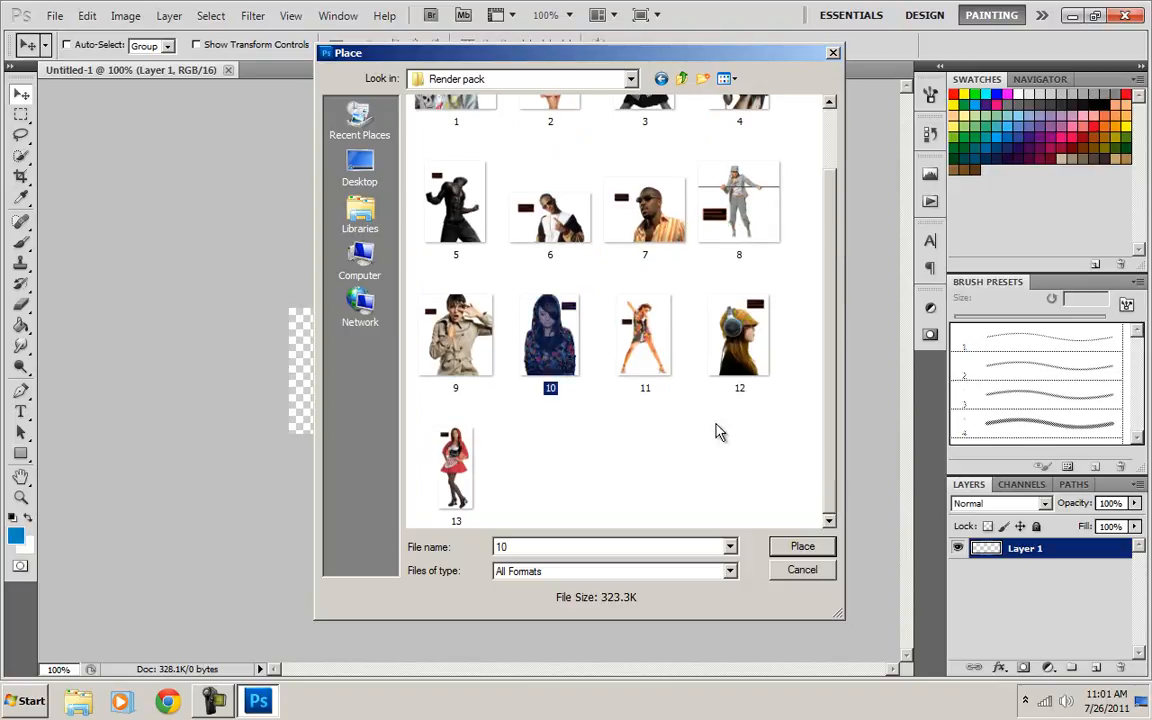
click(806, 547)
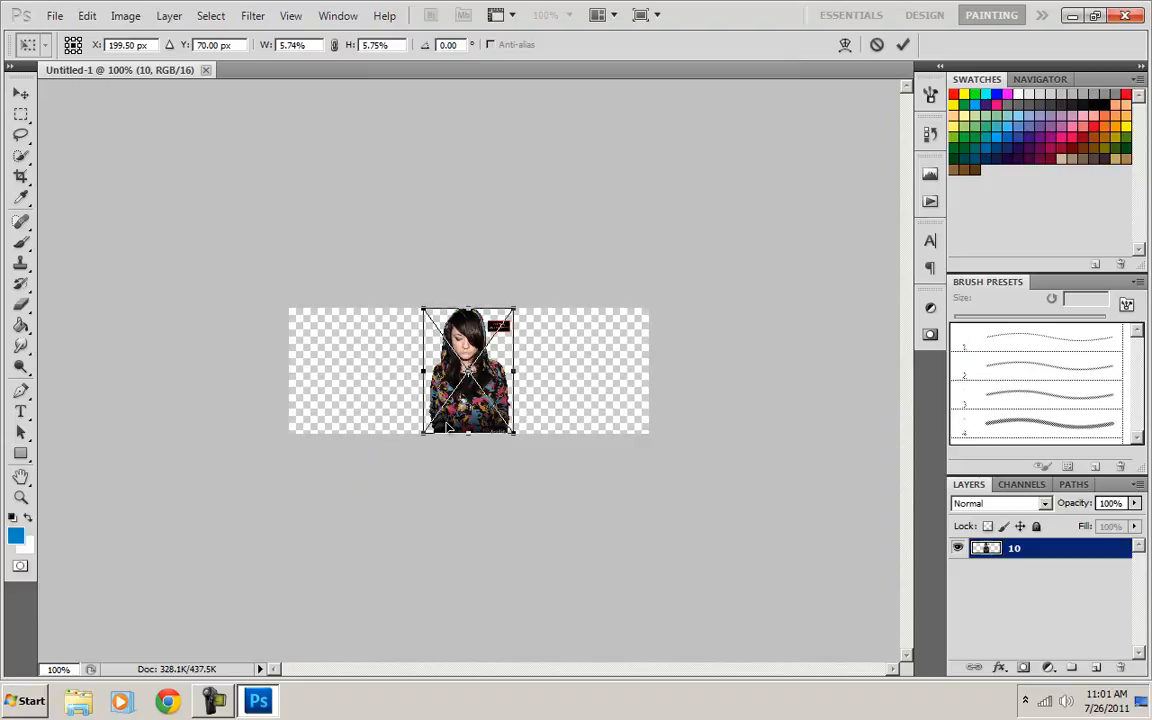
drag(423, 433, 470, 457)
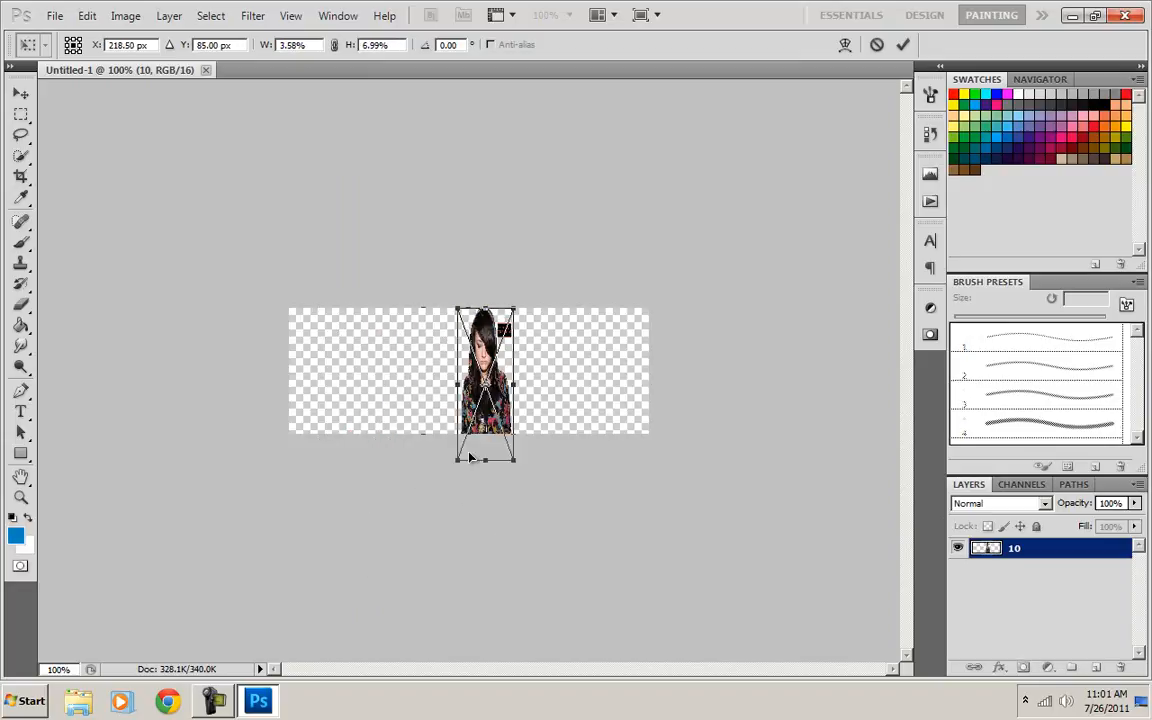
click(876, 44)
Place image 10 from the Render pack folder and enlarge it proportionally to about 12.6%, extending it down past the canvas.
click(52, 15)
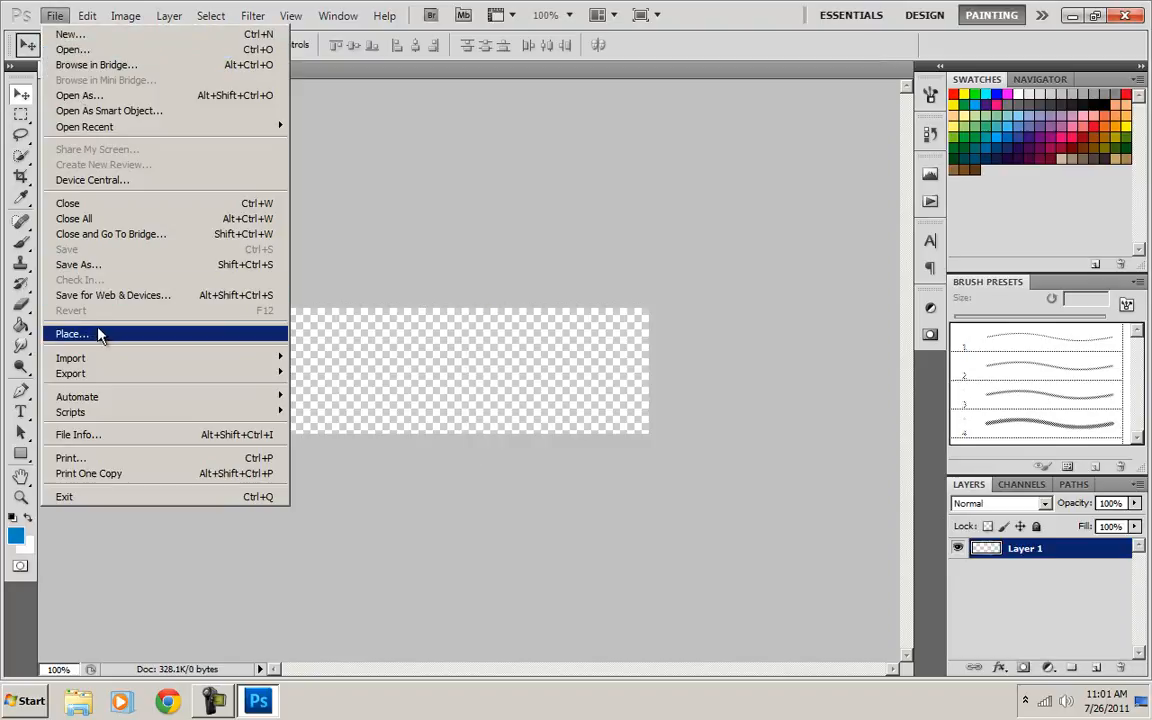
click(96, 330)
click(548, 420)
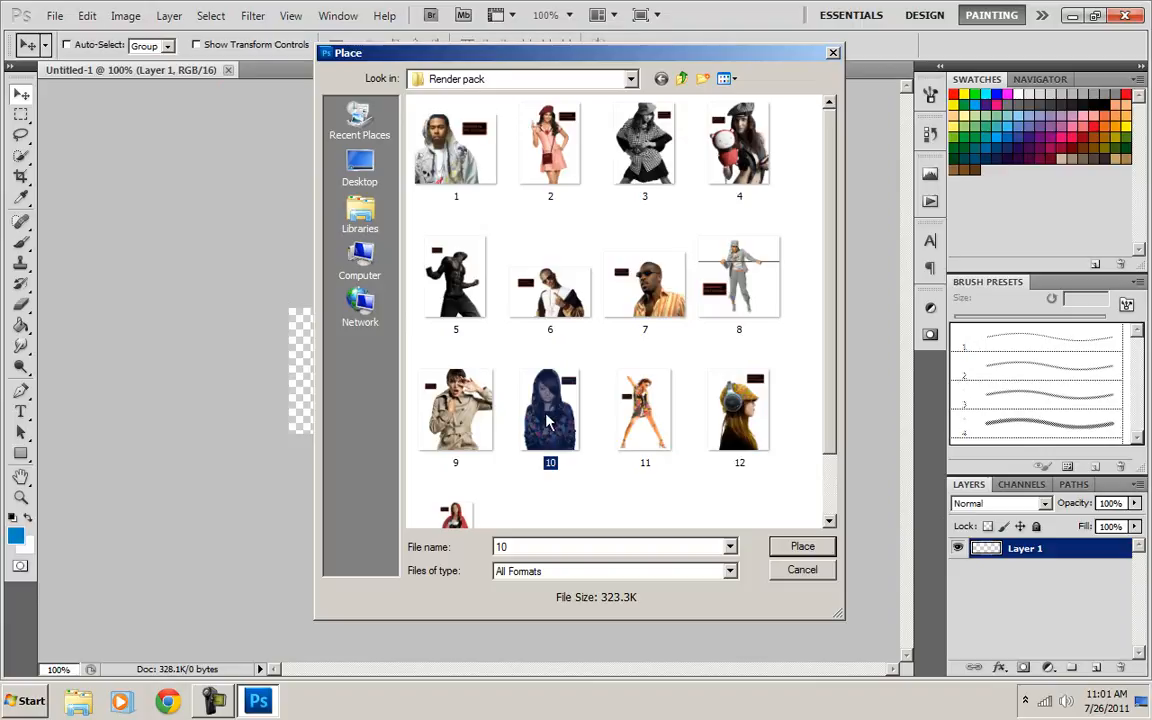
click(824, 548)
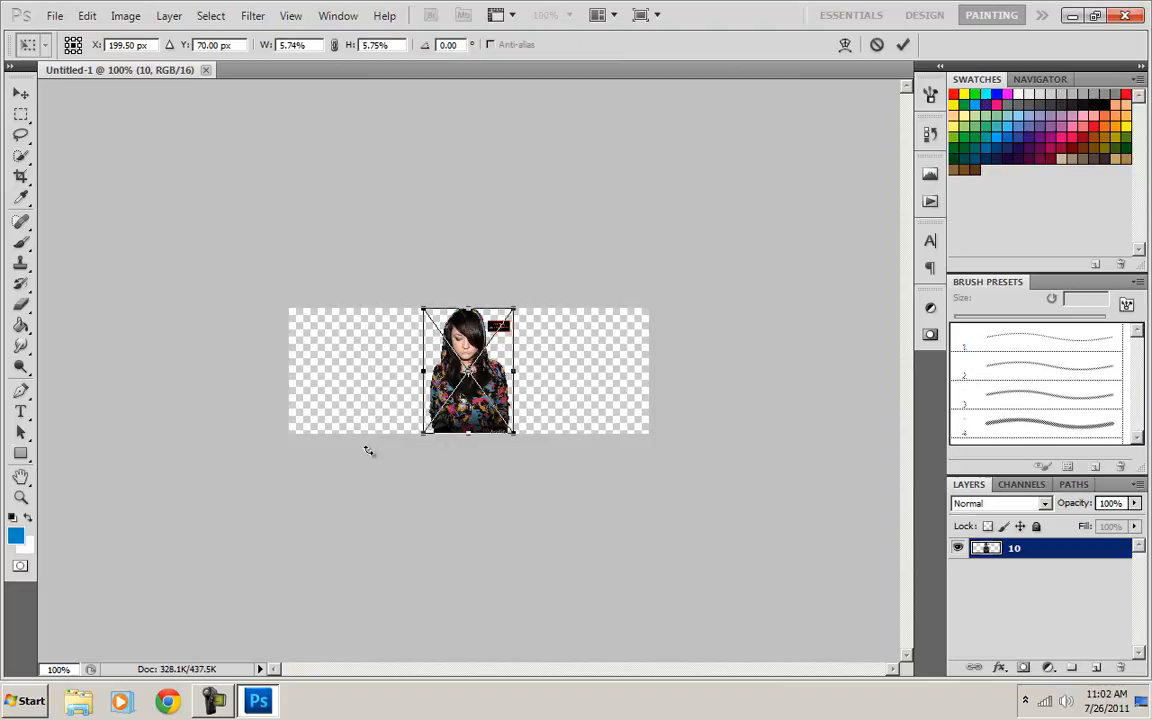
drag(421, 433, 321, 588)
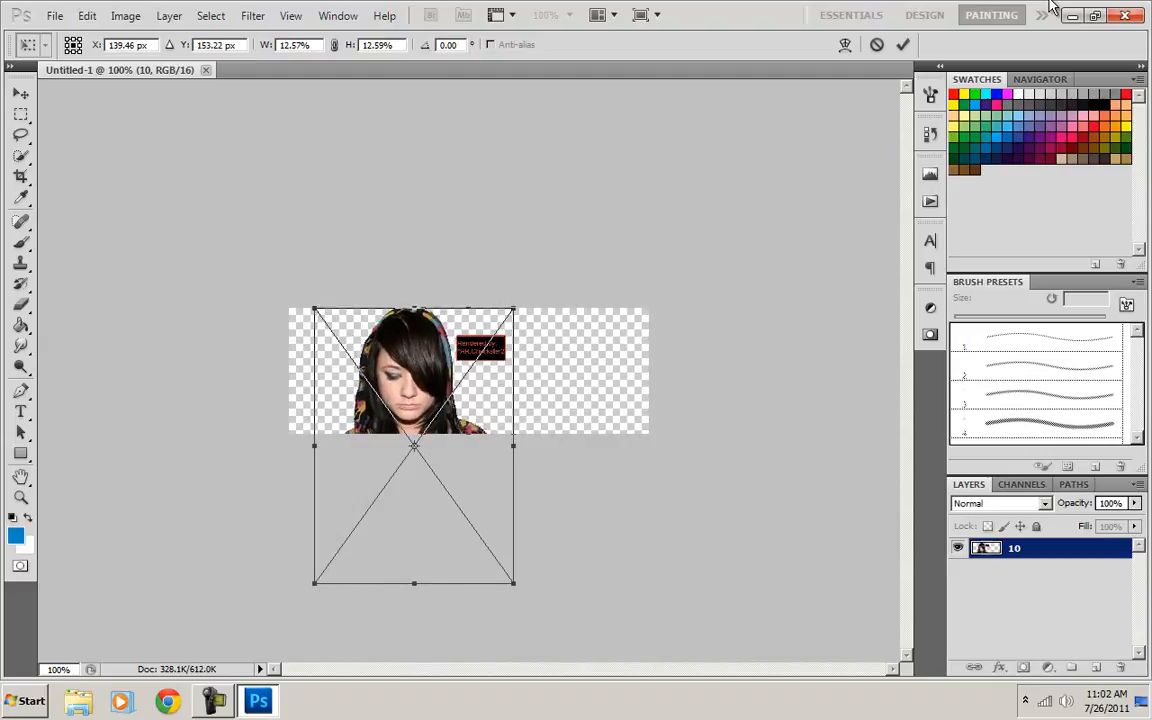
click(905, 45)
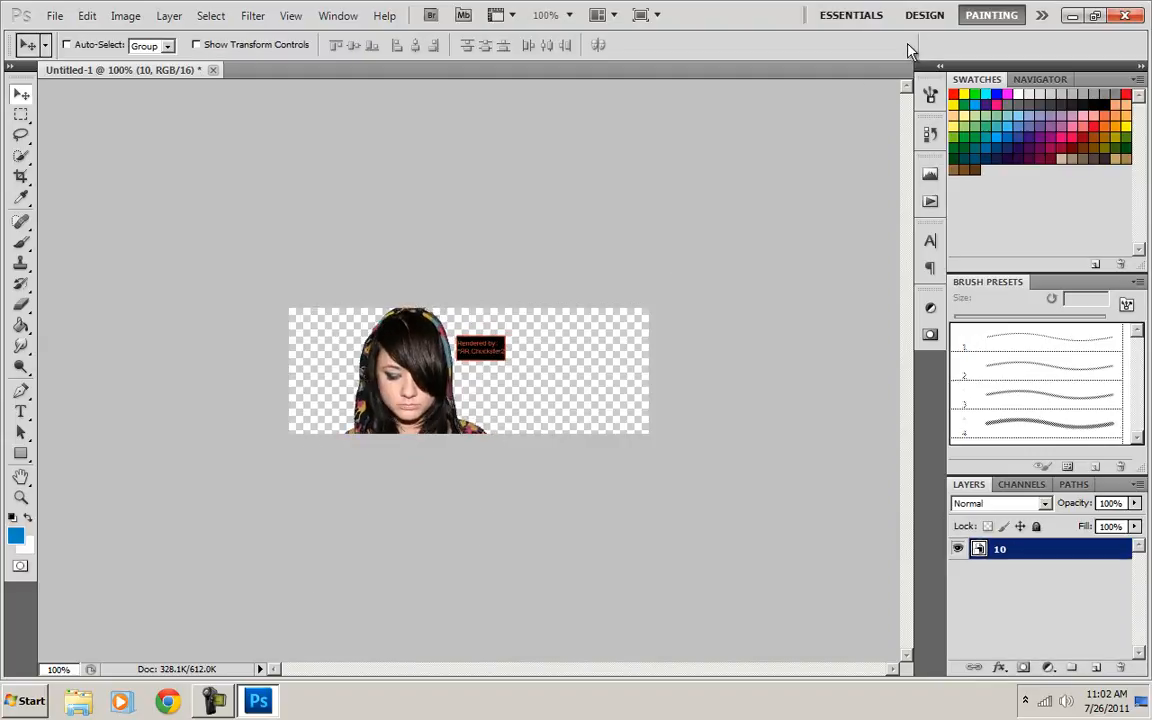
Rename the placed image's layer as Main Render and rasterize it.
right_click(1043, 554)
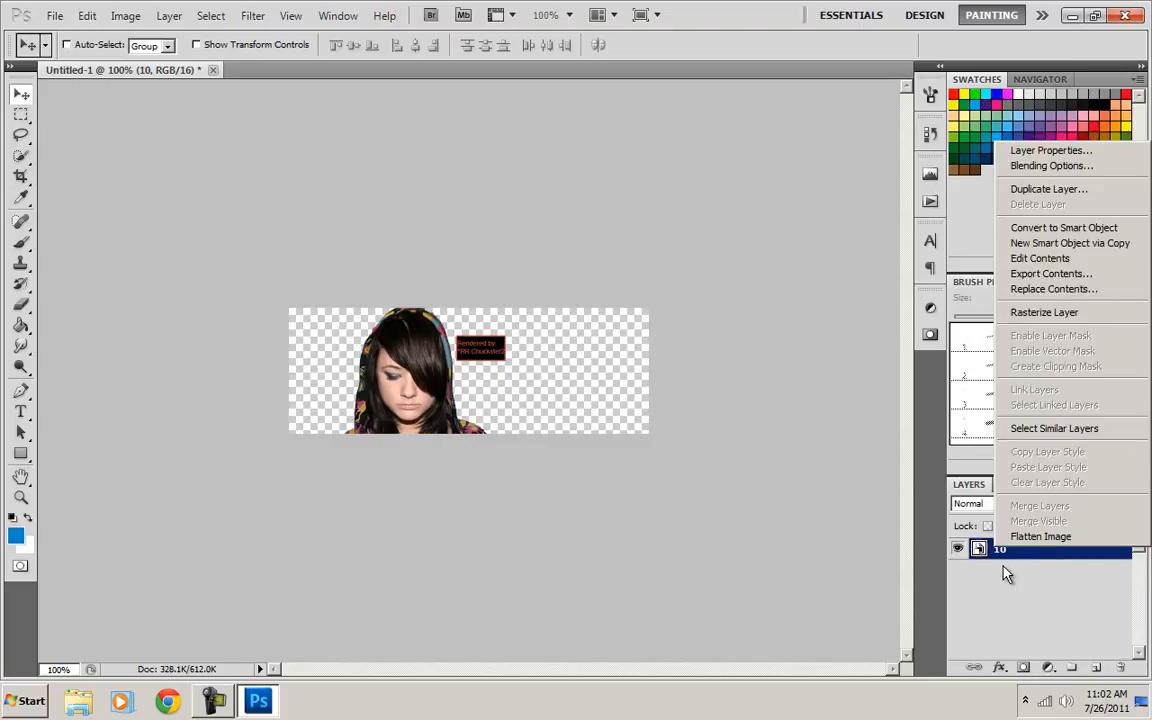
right_click(1004, 561)
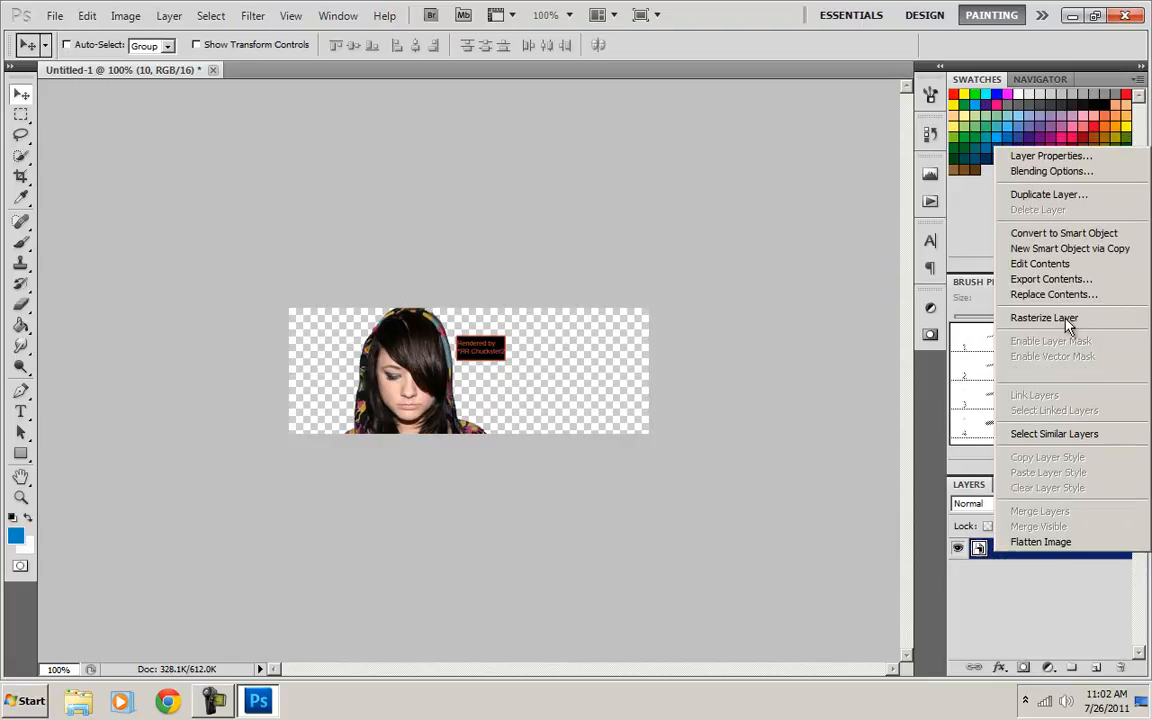
click(1045, 156)
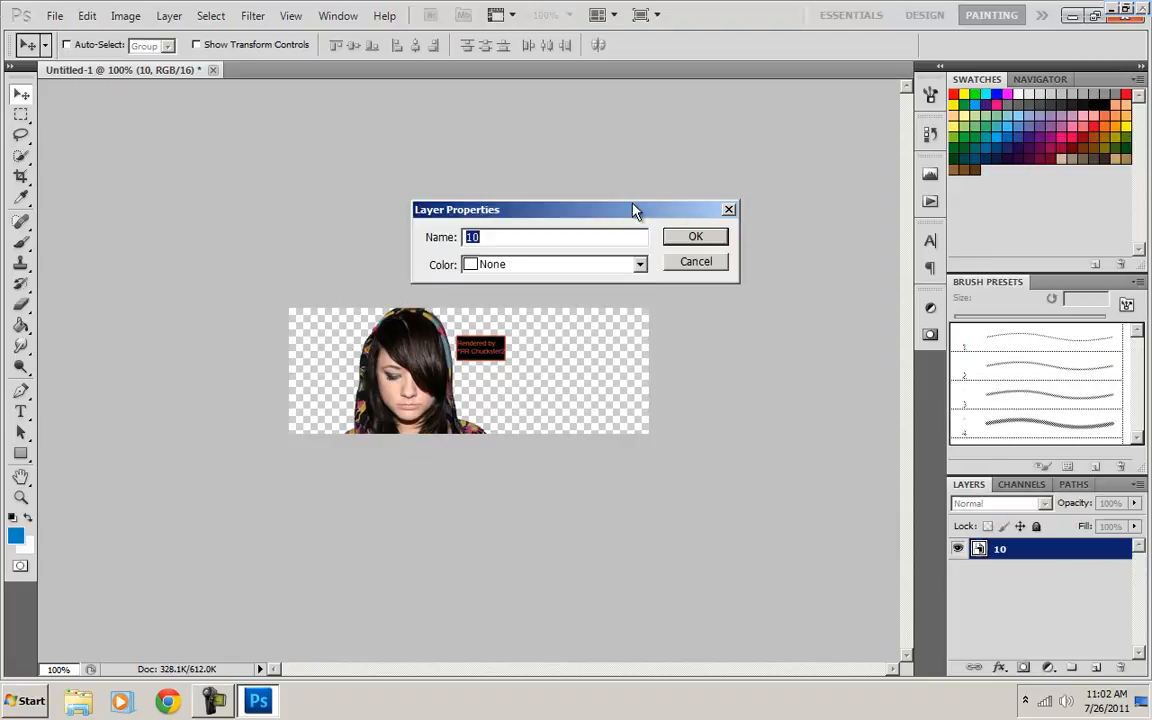
text(Ma)
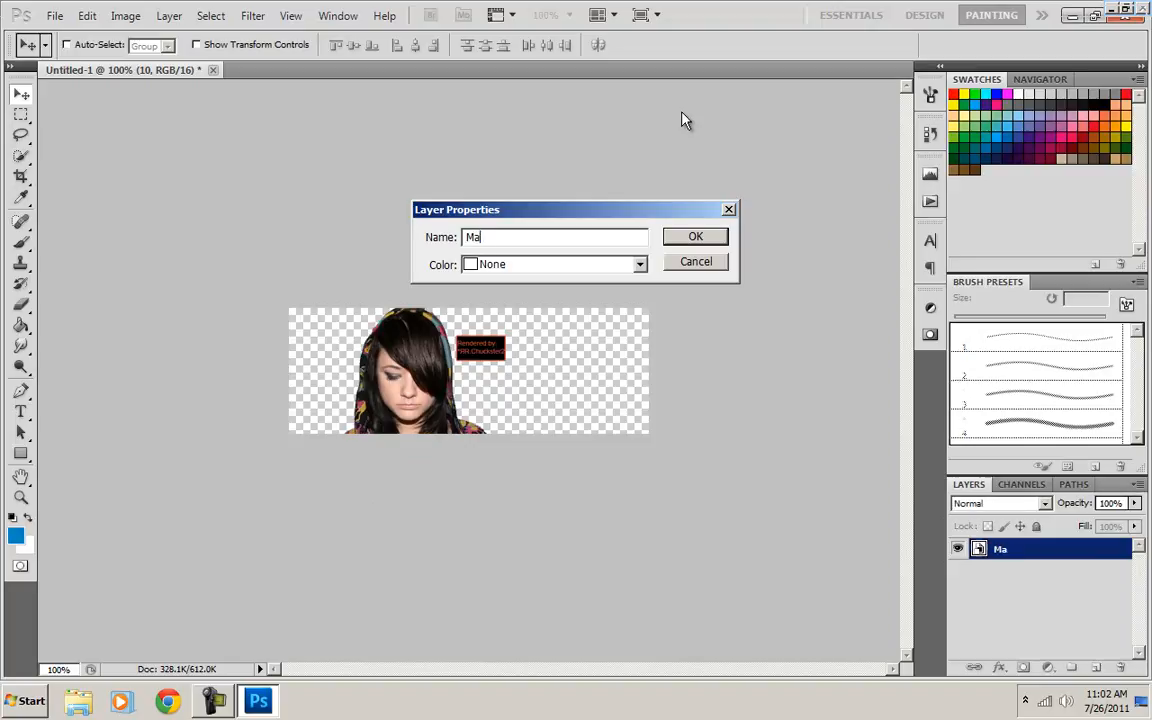
text(in Redmerder)
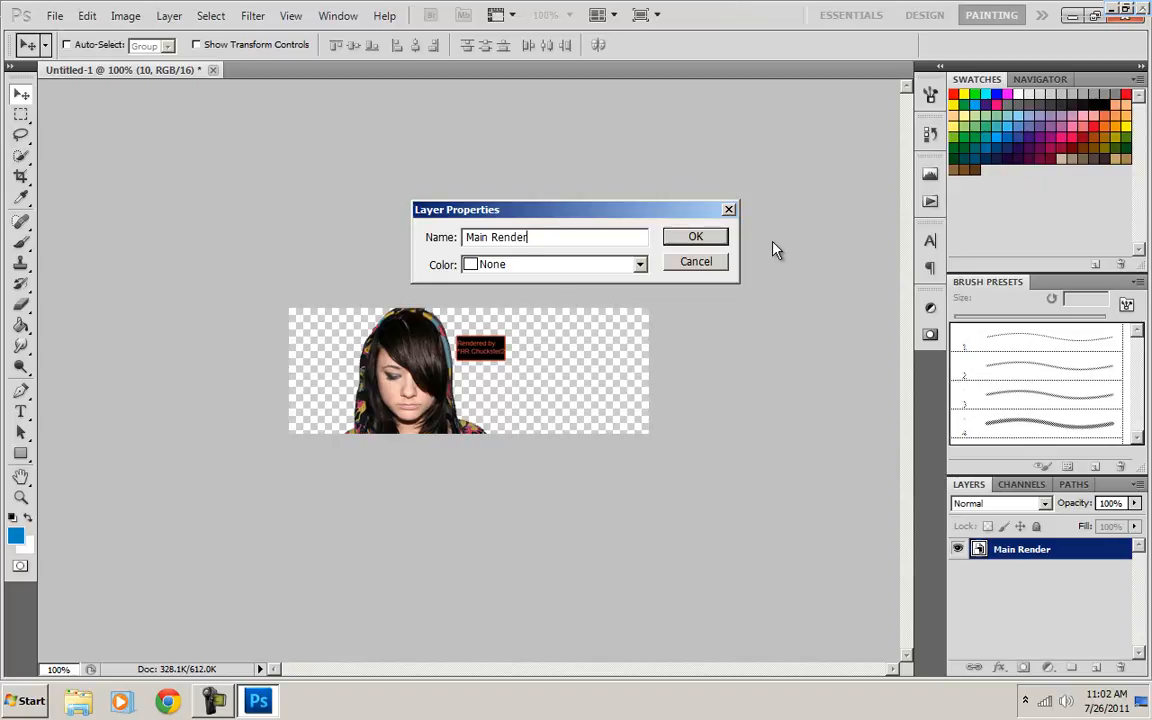
click(680, 237)
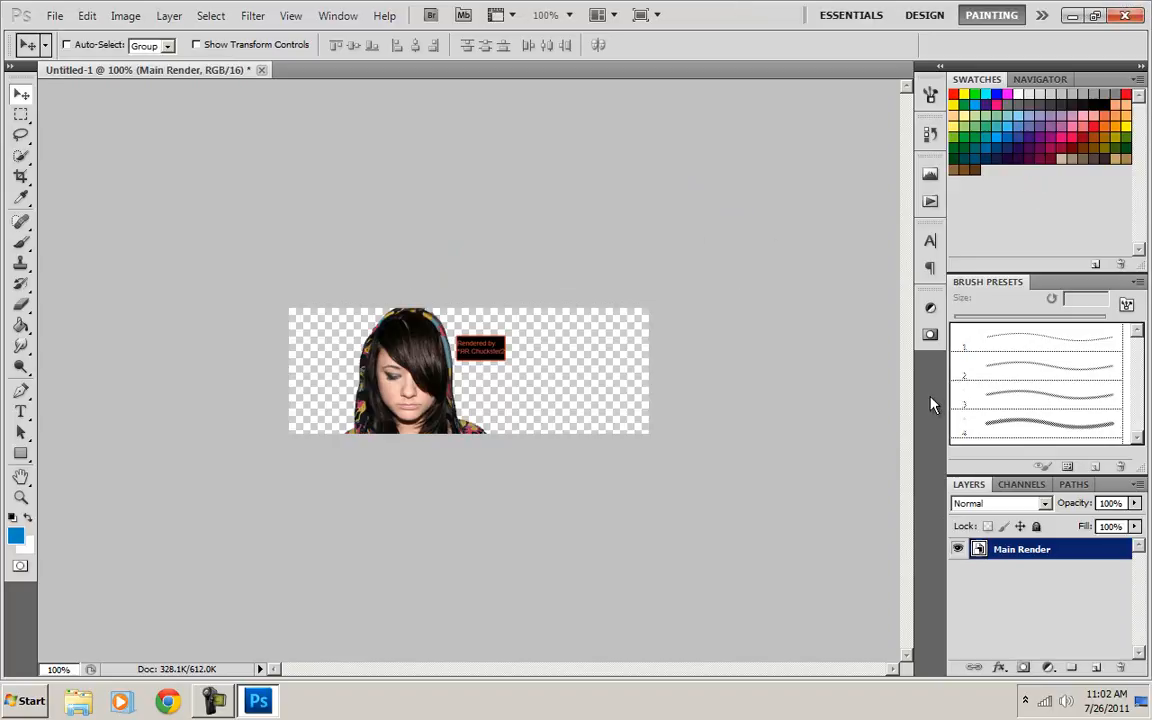
right_click(1020, 552)
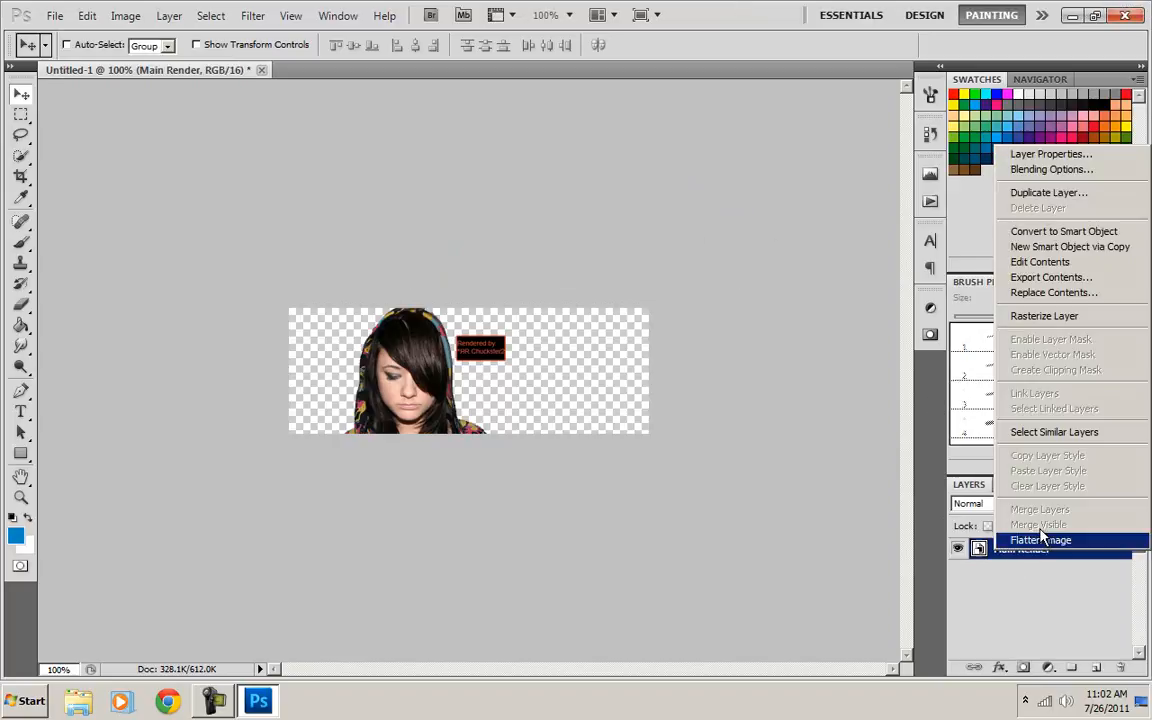
click(1071, 322)
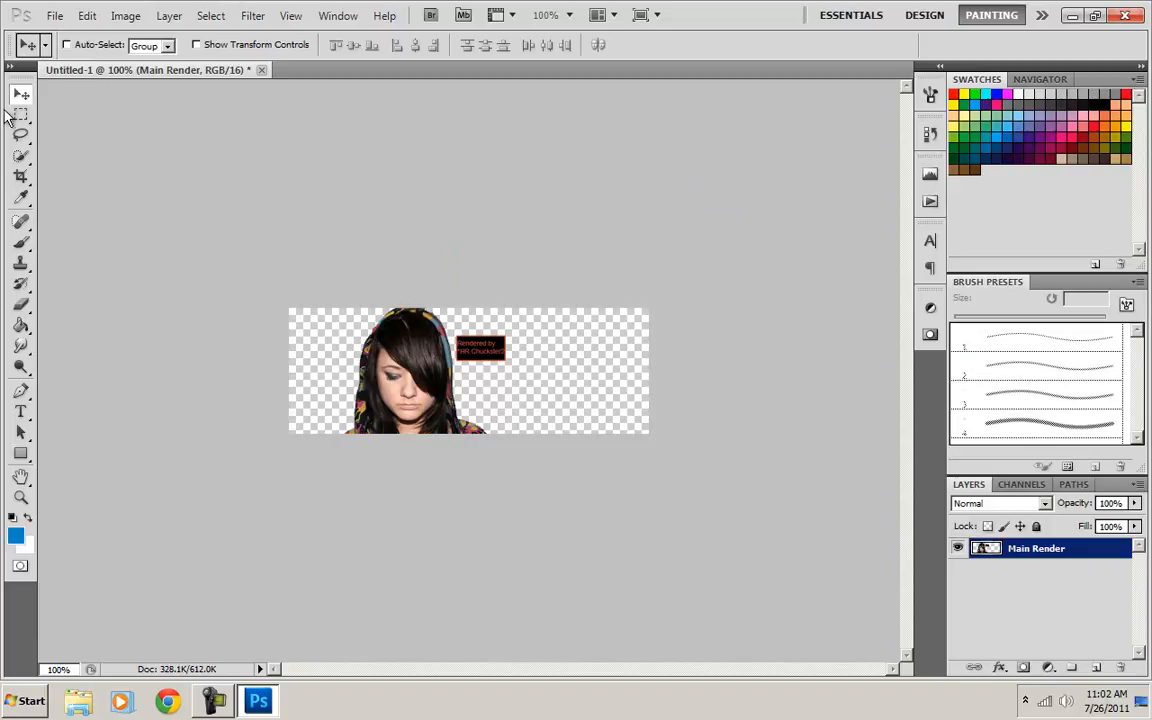
Erase the black credit label beside the woman's head using a 45 px Eraser brush.
click(21, 303)
click(92, 45)
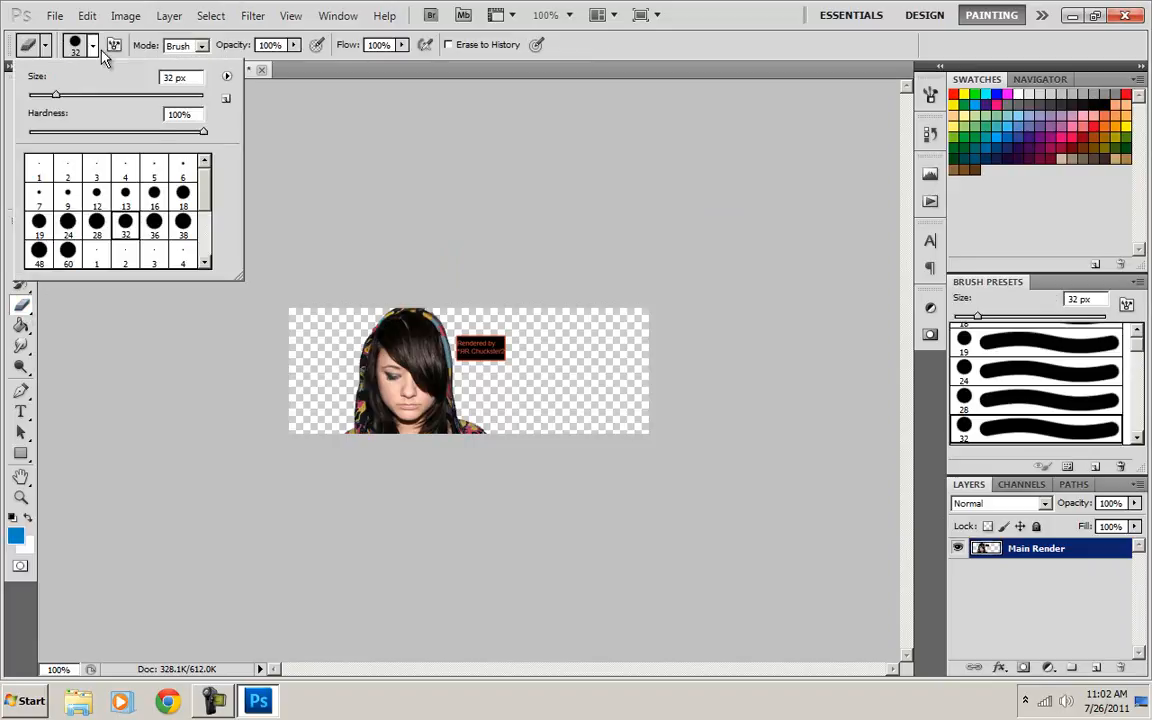
mouse_move(57, 96)
mouse_down()
mouse_move(126, 96)
mouse_move(67, 96)
mouse_up()
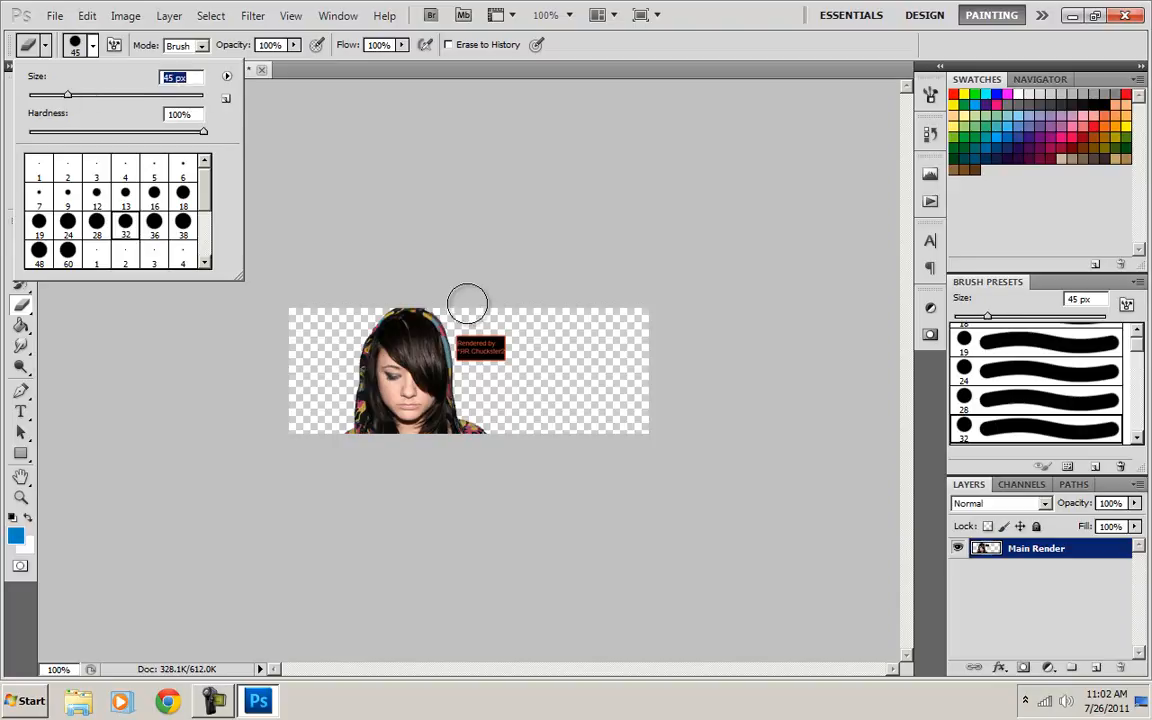
click(496, 319)
mouse_move(496, 319)
mouse_down()
mouse_move(494, 329)
mouse_move(466, 314)
mouse_move(473, 350)
mouse_up()
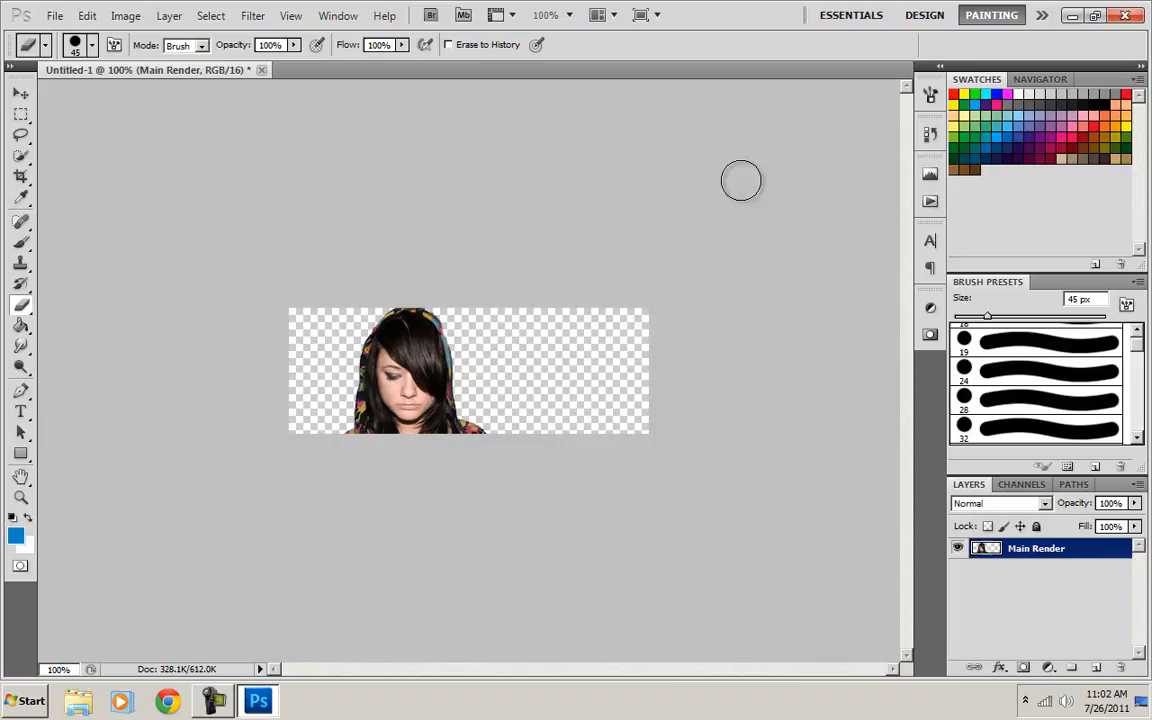
key(ctrl+z)
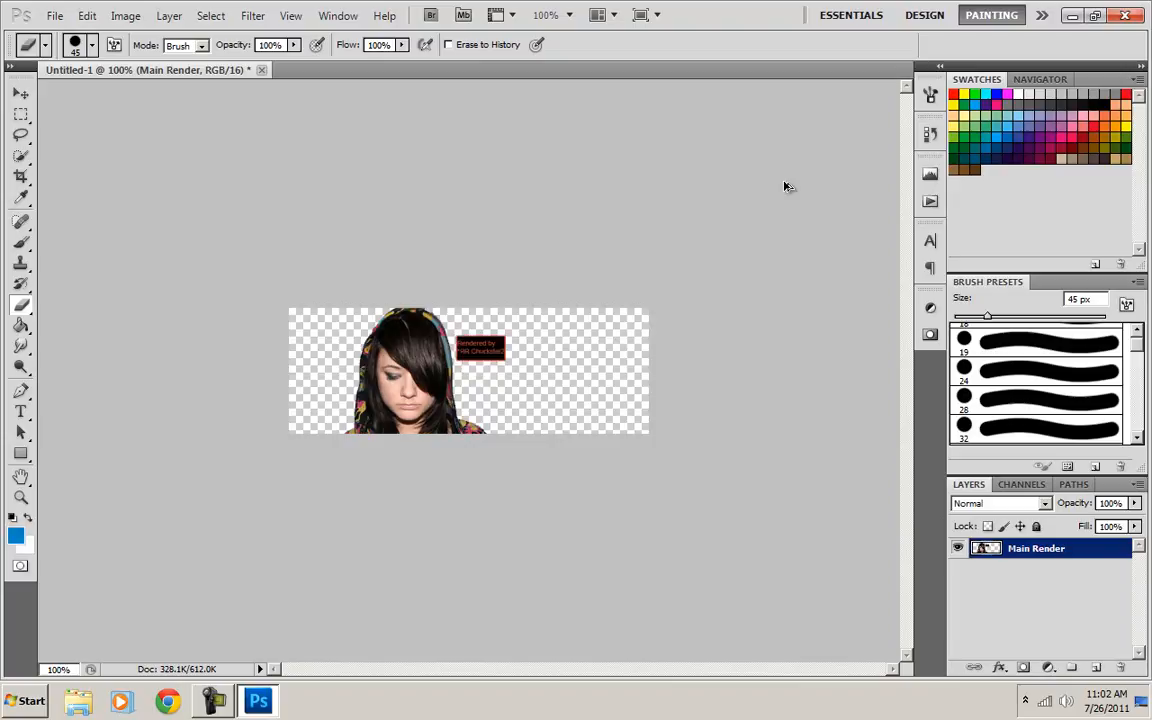
click(474, 330)
drag(474, 330, 506, 345)
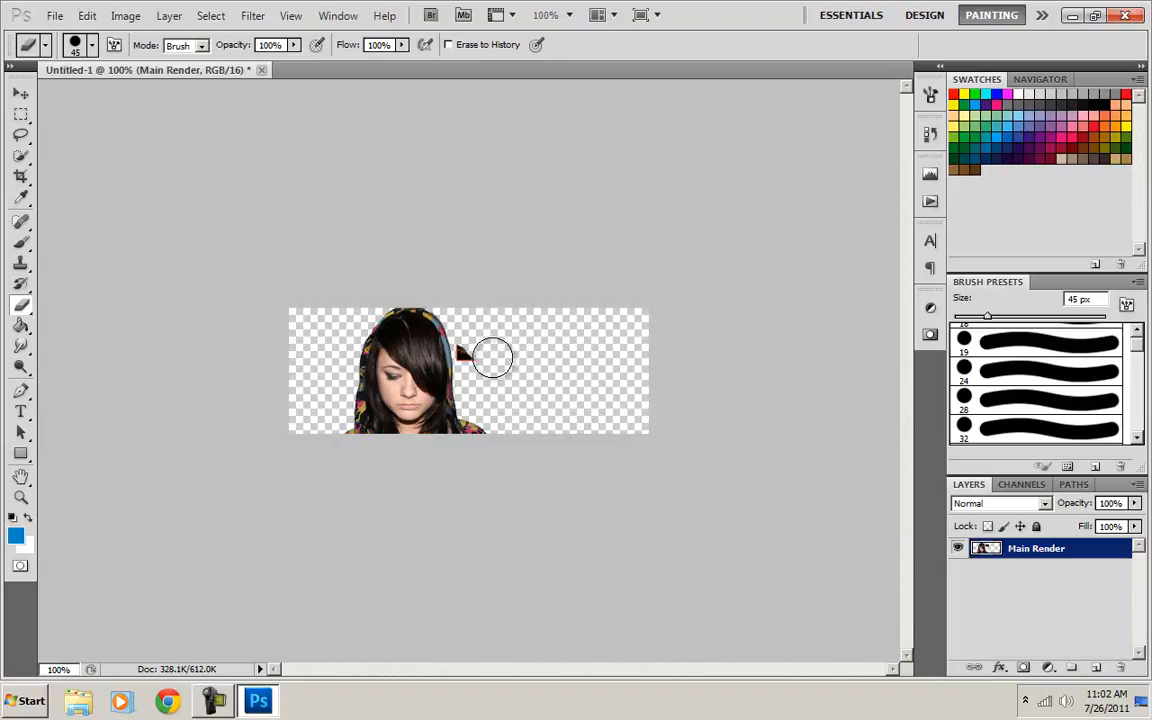
click(476, 352)
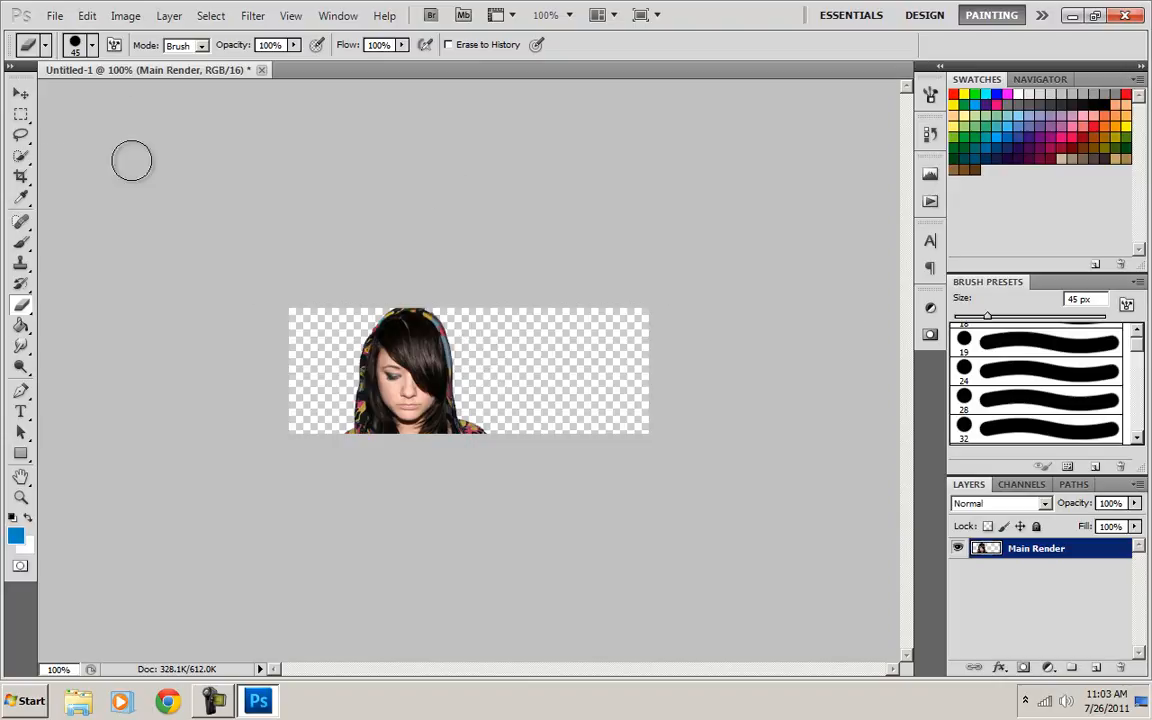
Move the render slightly right and up on the canvas, and duplicate the Main Render layer twice.
click(21, 97)
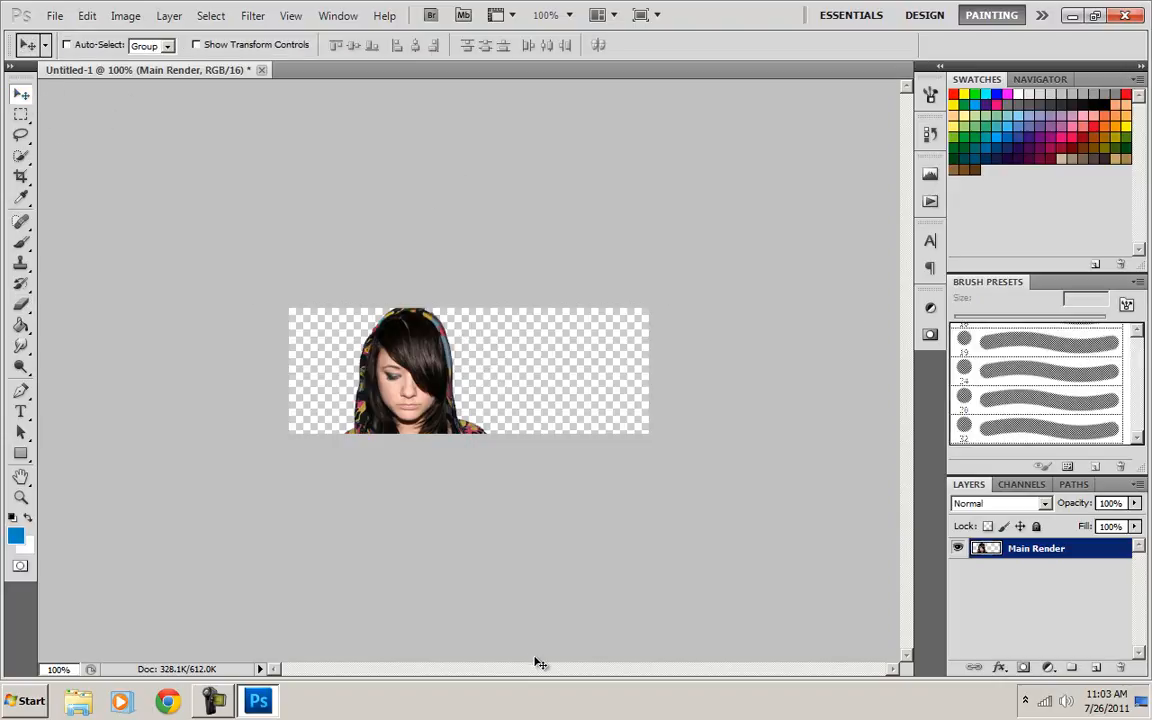
drag(417, 381, 447, 368)
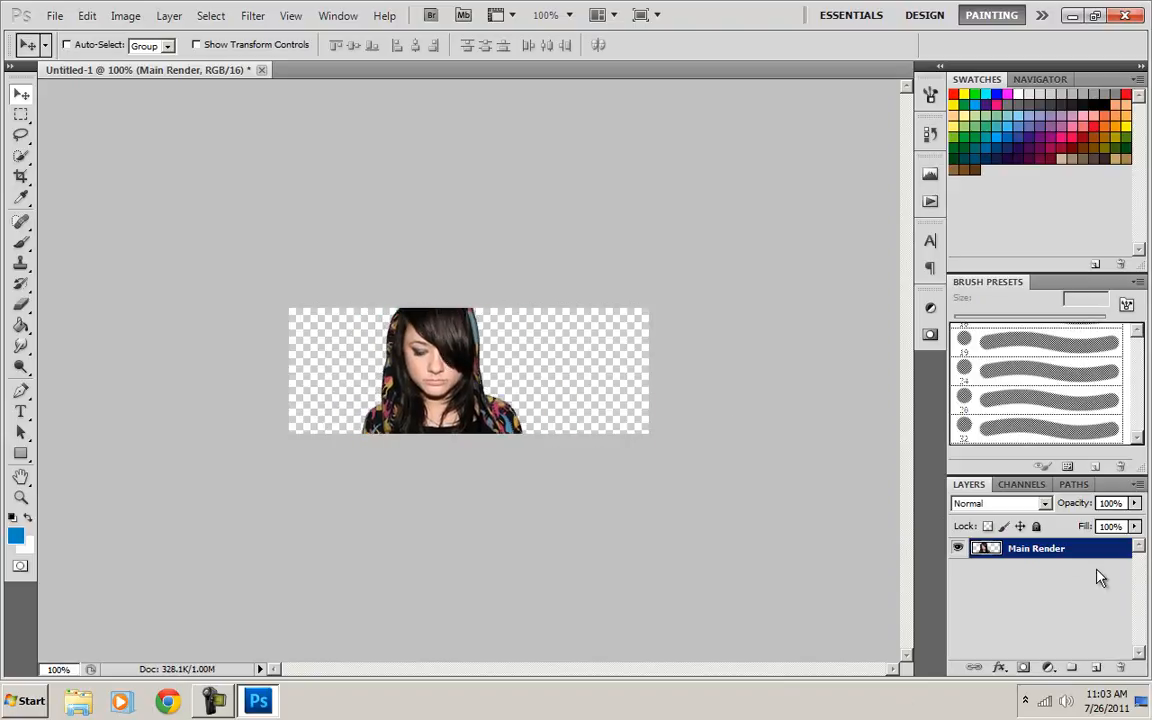
right_click(1030, 552)
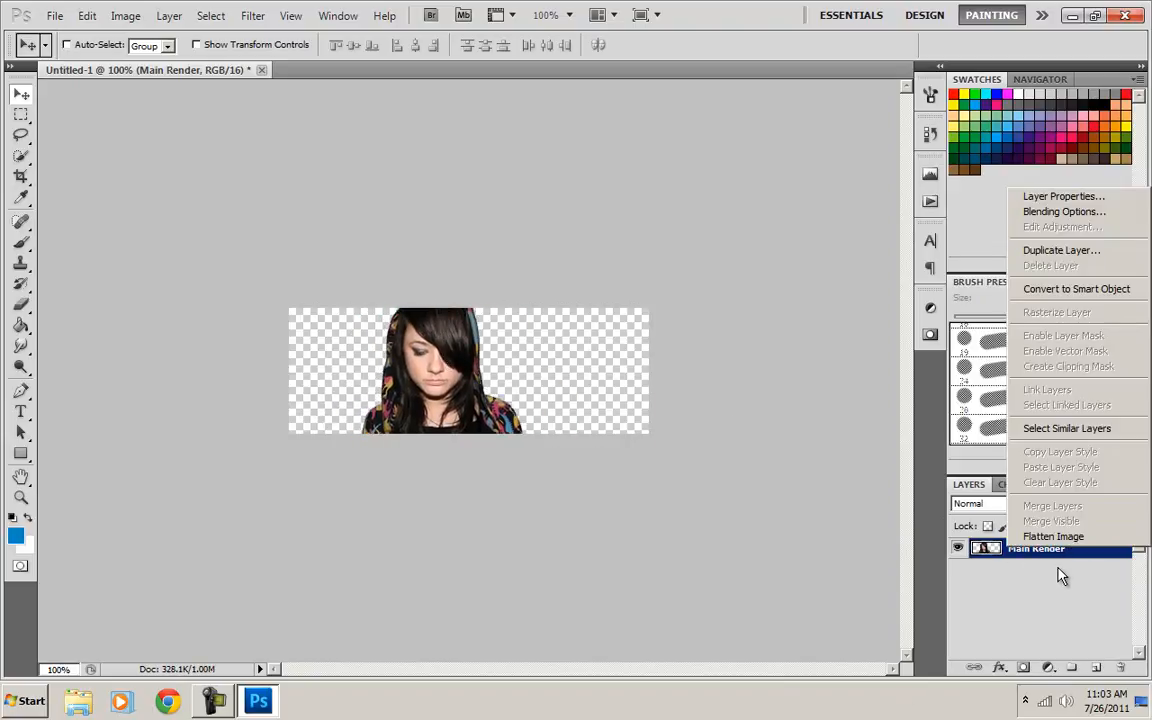
click(1058, 251)
click(760, 212)
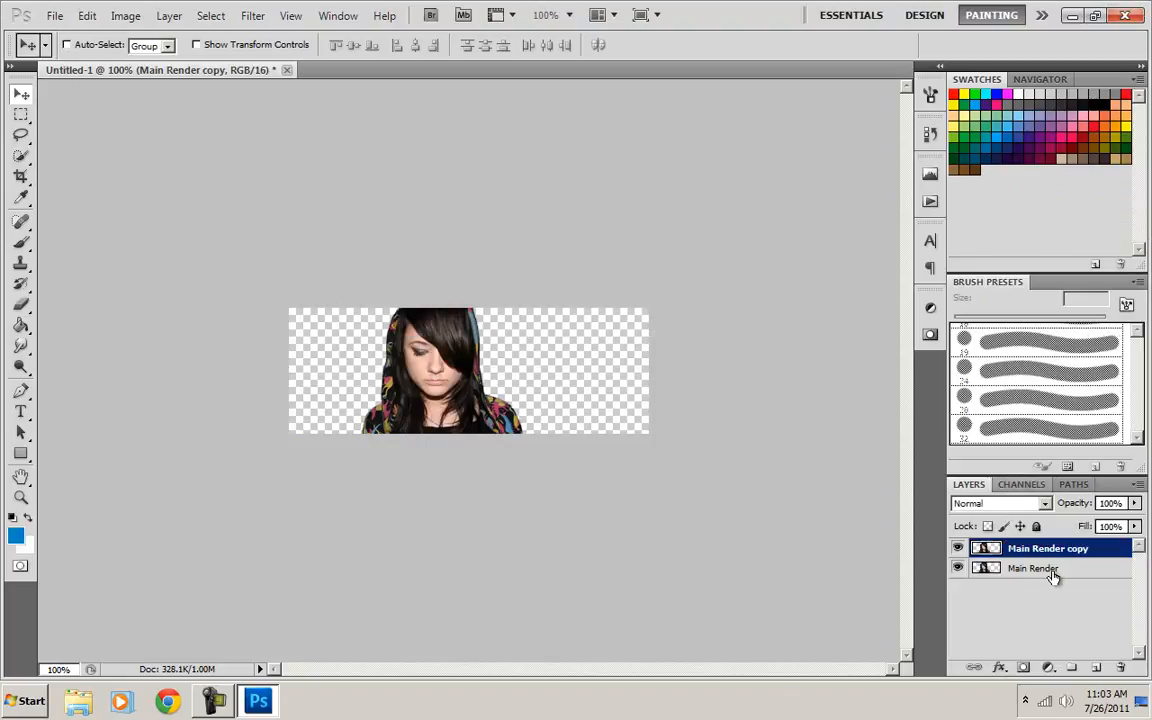
right_click(1052, 572)
click(1070, 274)
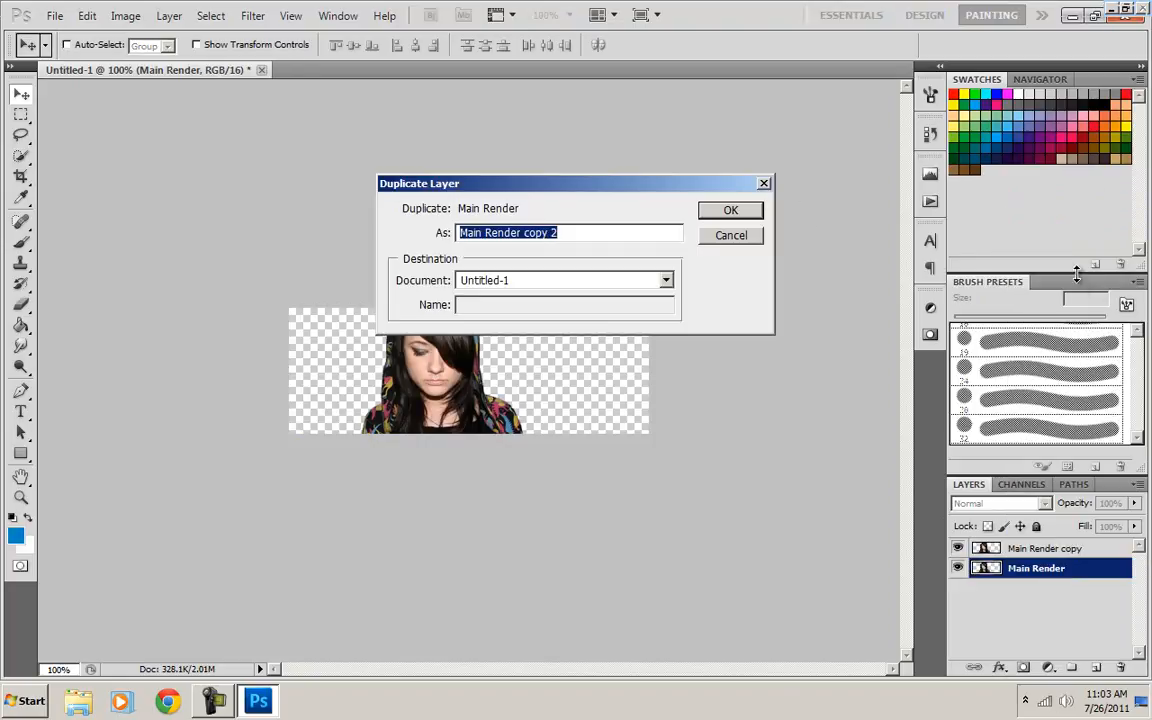
click(756, 212)
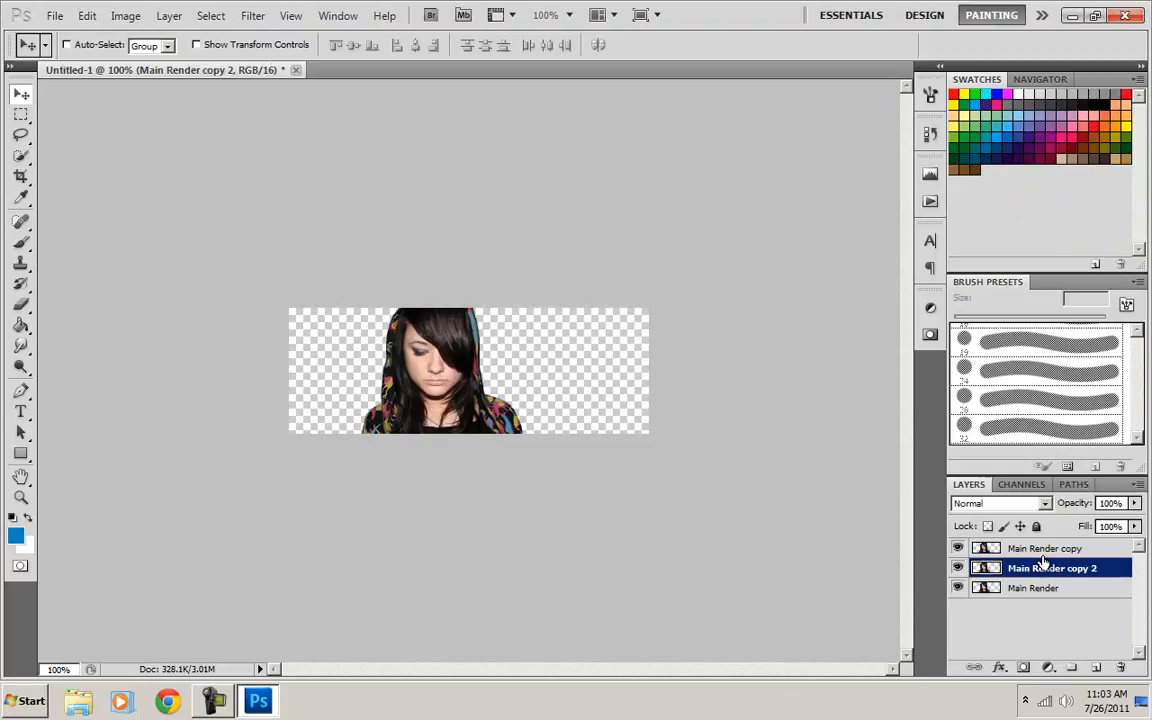
Hide the original Main Render layer, leaving its two copies visible.
click(1045, 552)
click(1070, 568)
click(1010, 590)
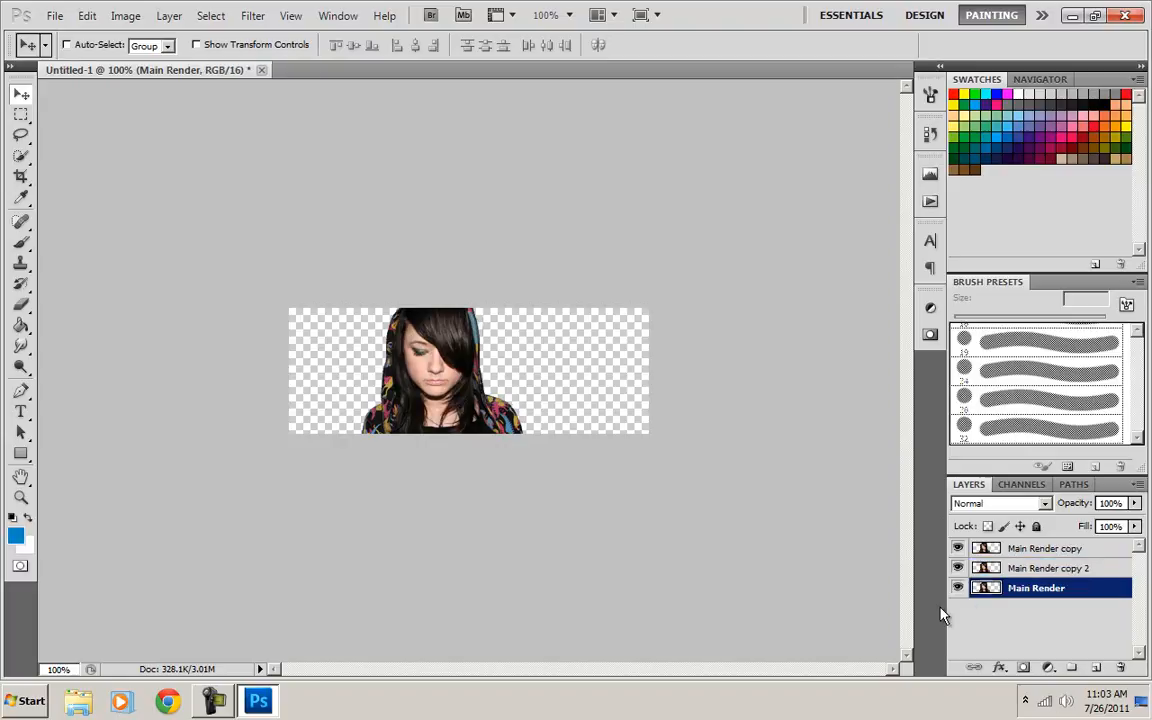
click(958, 588)
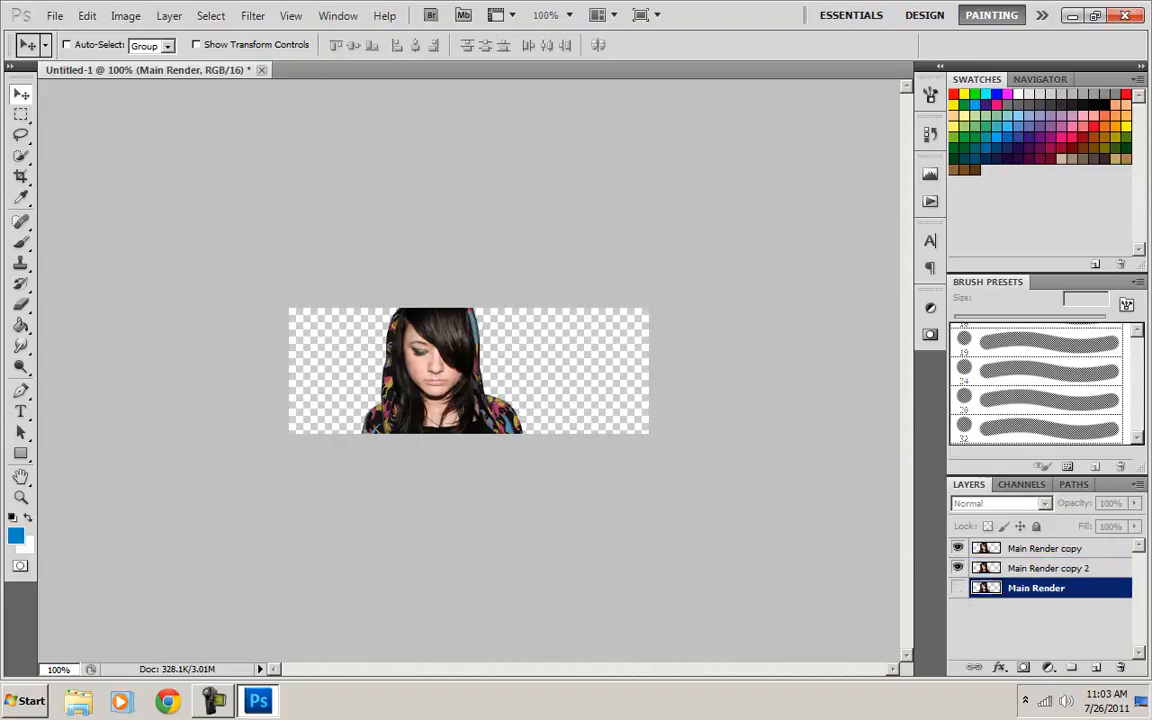
Move Main Render copy 2 to the right part of the canvas and Main Render copy to the left, placing the two figures side by side.
click(1040, 568)
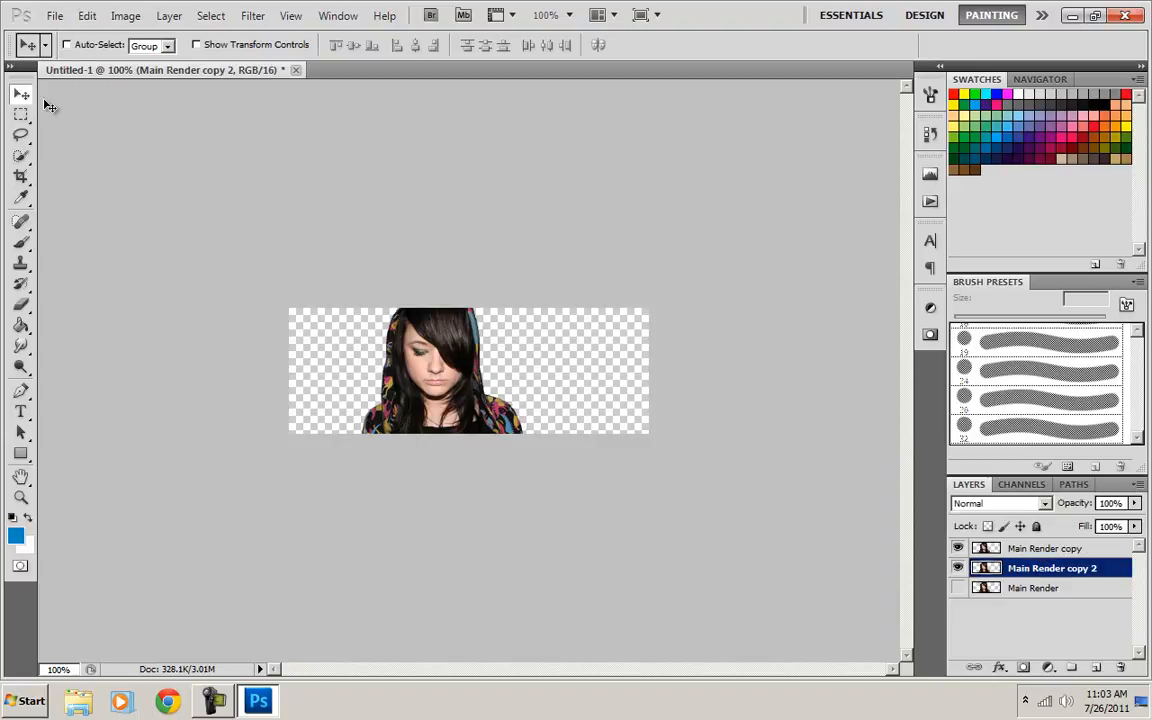
drag(433, 376, 583, 376)
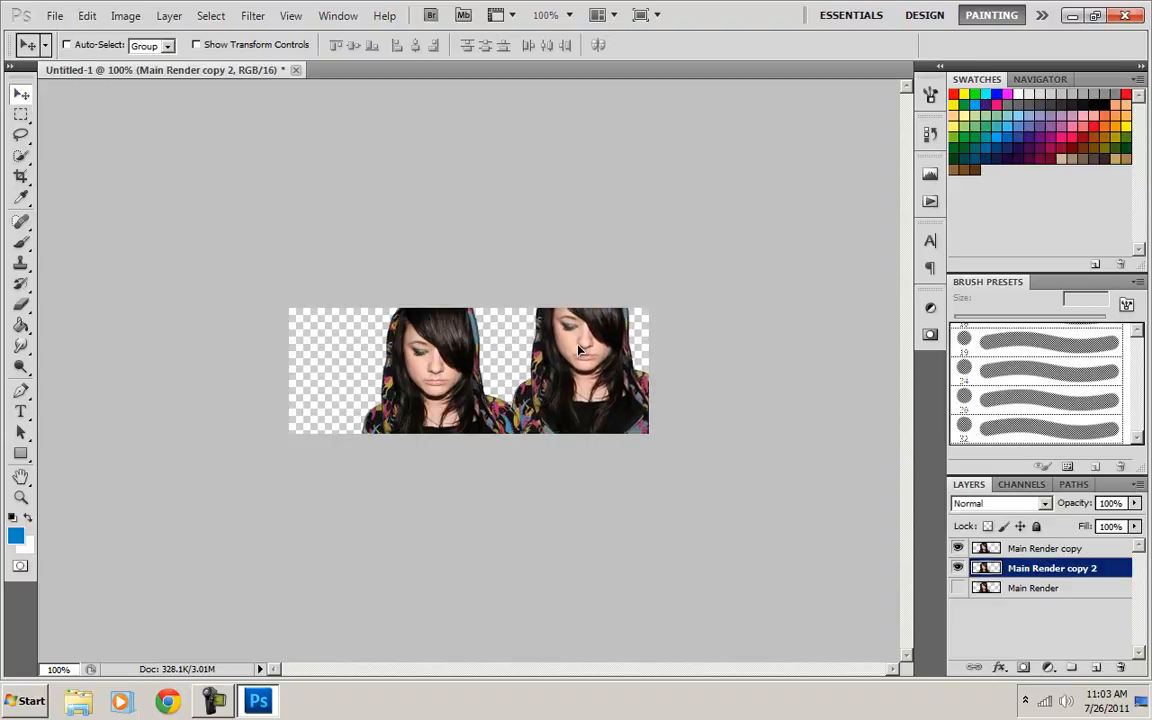
click(1048, 550)
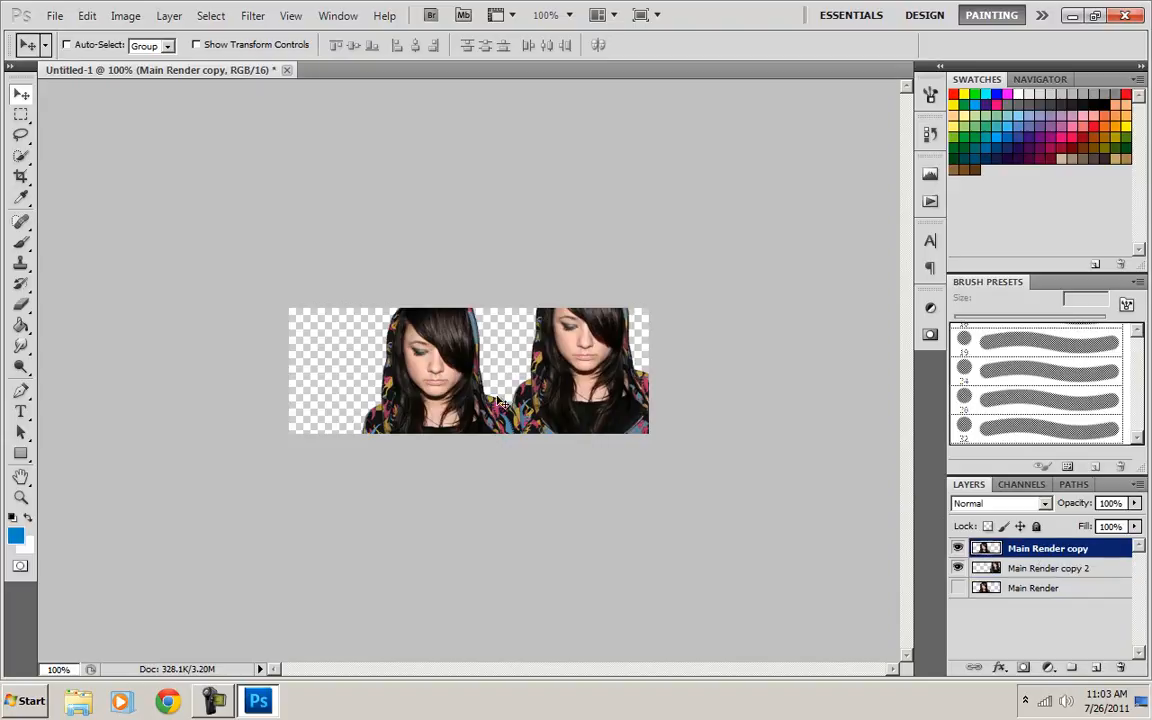
drag(473, 428, 425, 406)
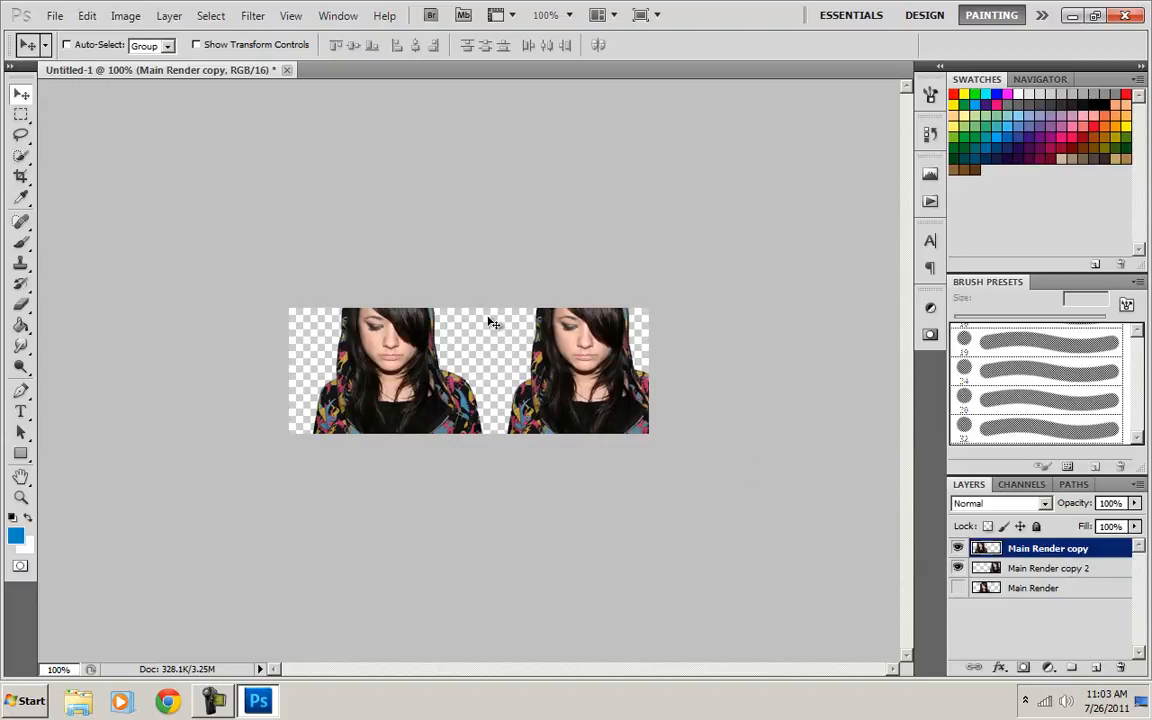
Enlarge Main Render copy proportionally to about 150% and position it so the neck and patterned jacket cover the canvas's left half.
key(ctrl+t)
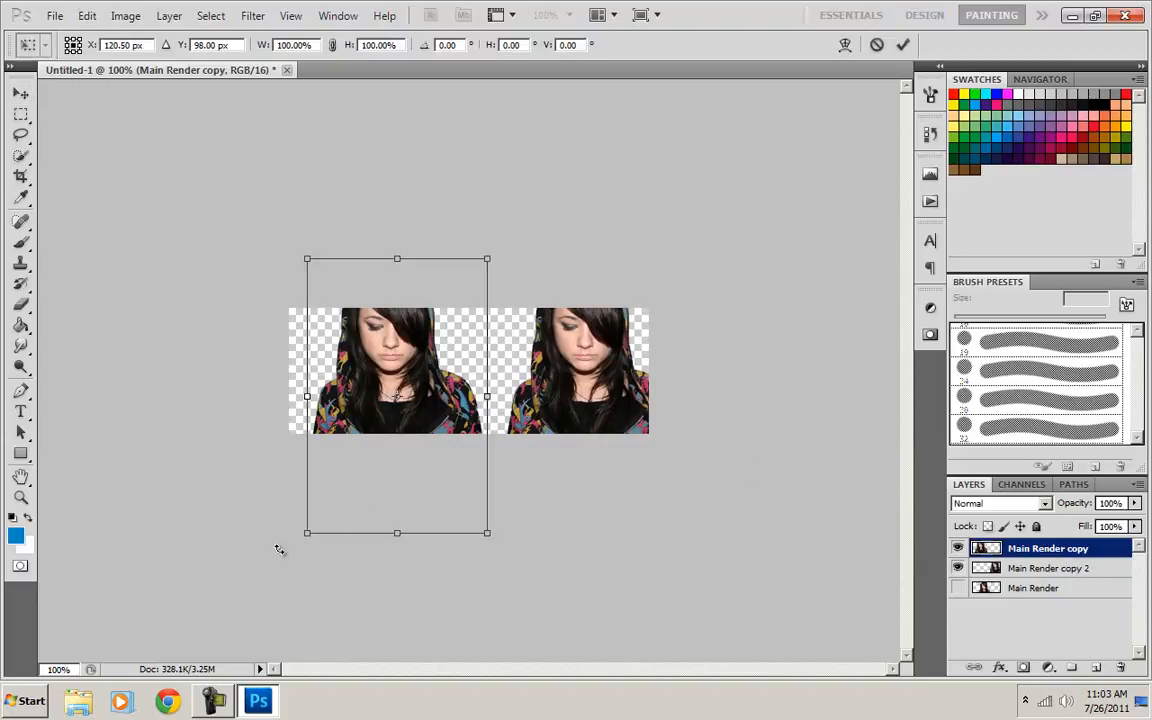
drag(308, 531, 193, 706)
drag(315, 590, 350, 424)
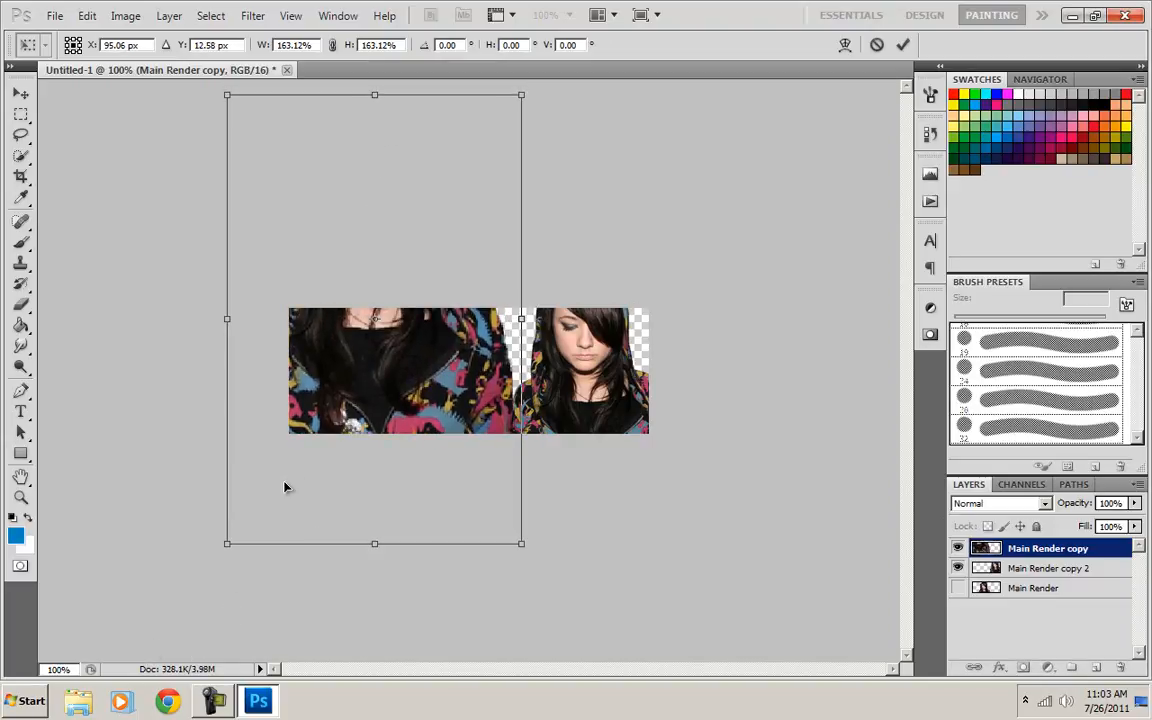
drag(229, 544, 268, 522)
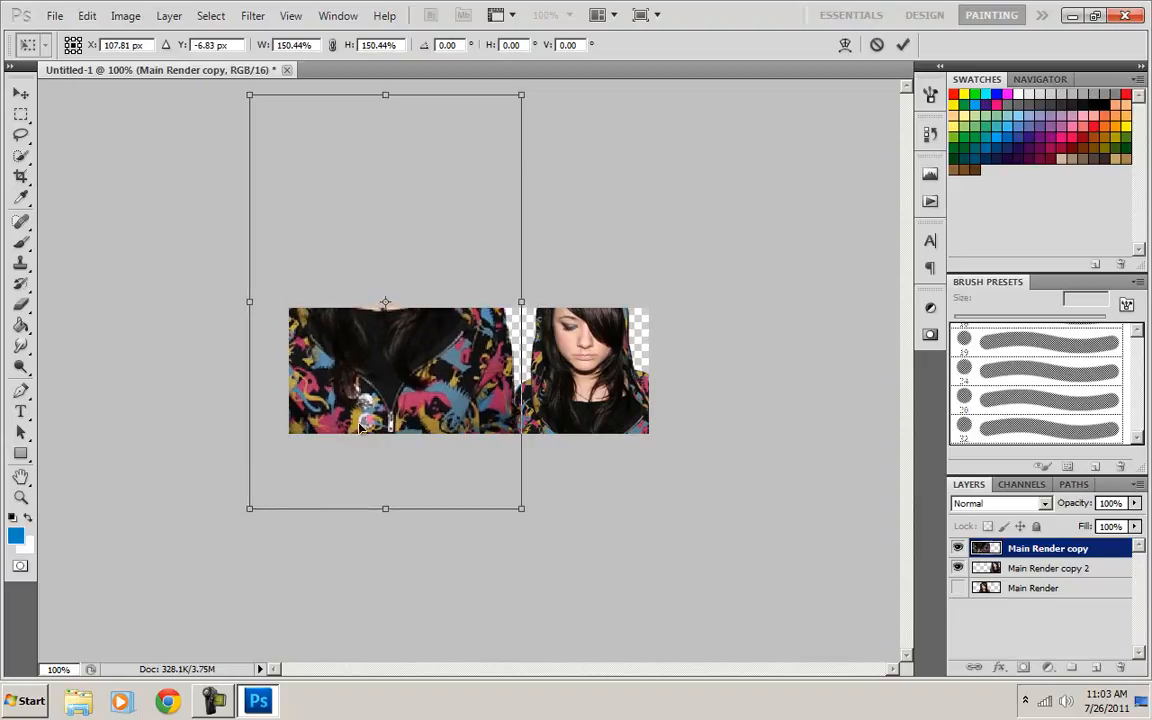
drag(386, 380, 380, 414)
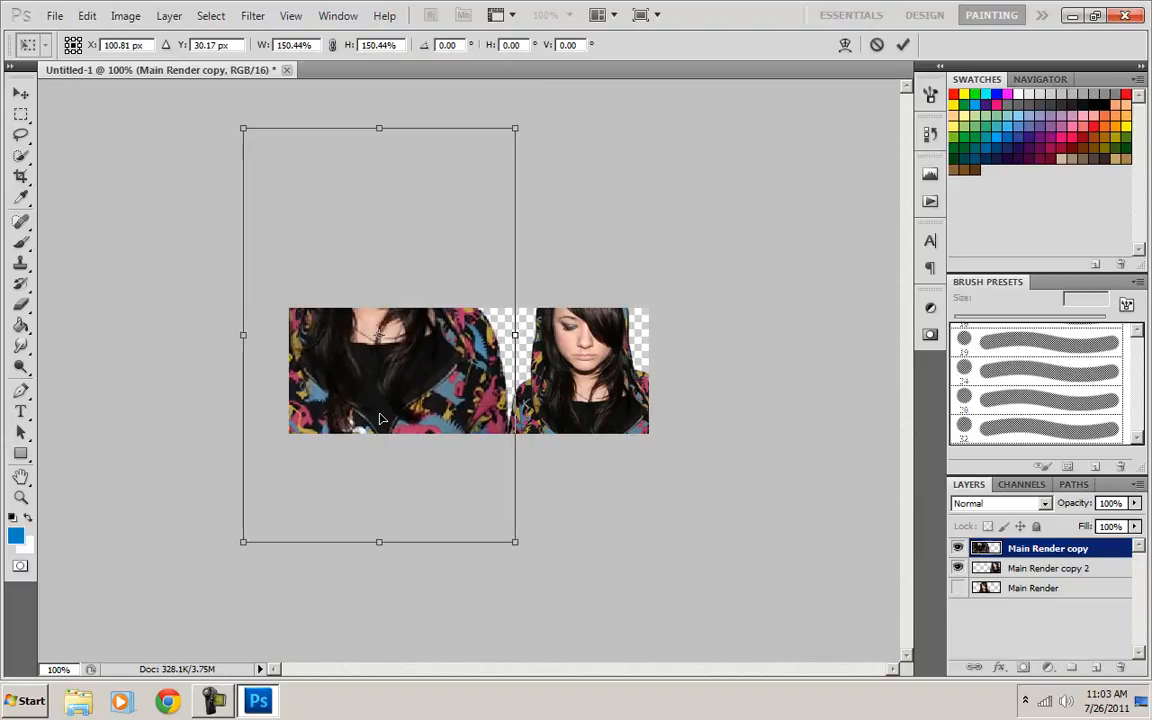
click(902, 46)
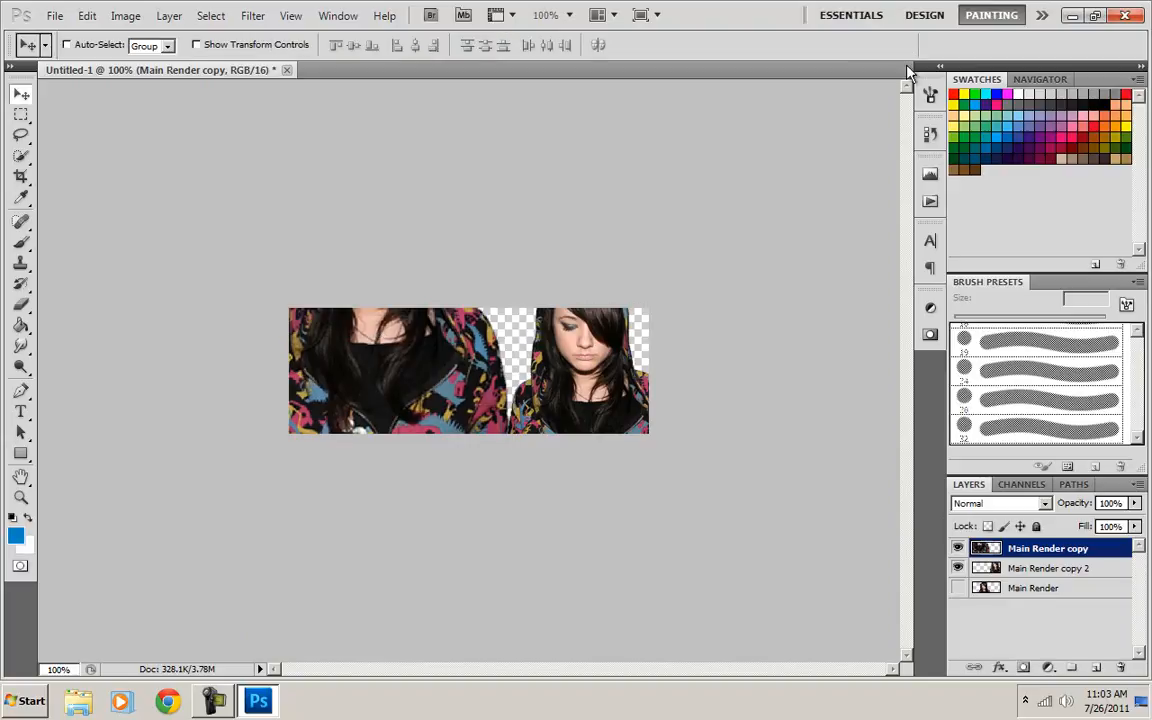
Enlarge Main Render copy 2 proportionally to about 158% and move it up so its jacket pattern fills the canvas's right half.
click(1056, 576)
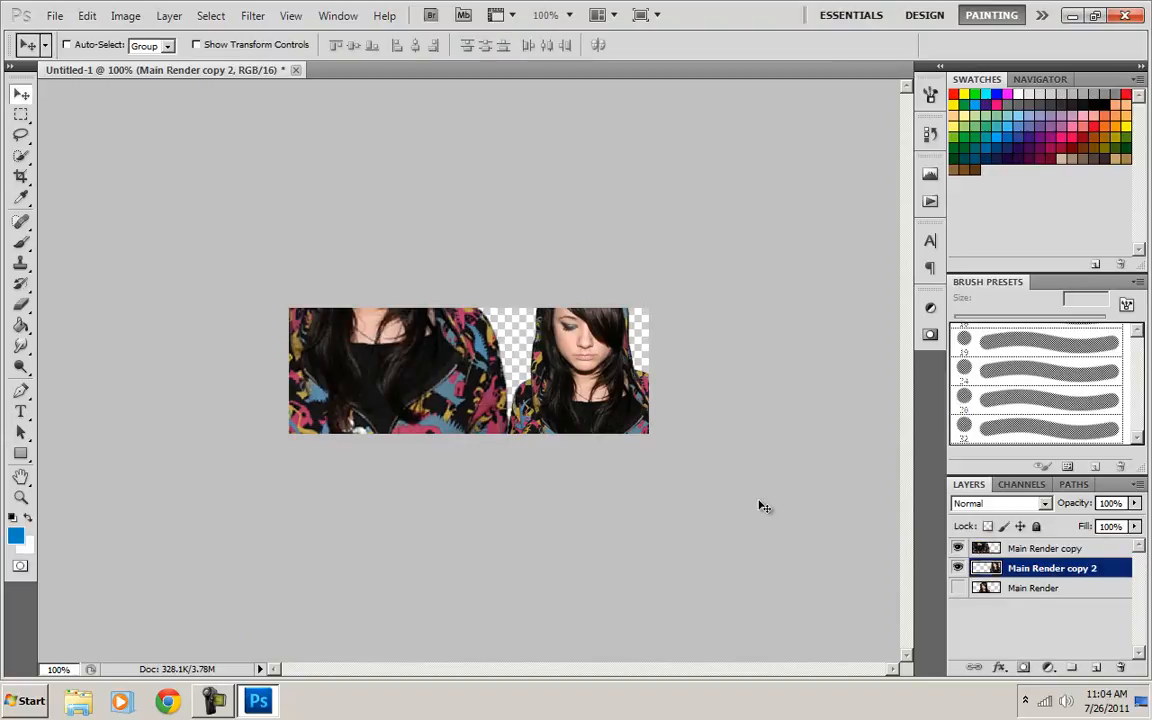
key(ctrl+t)
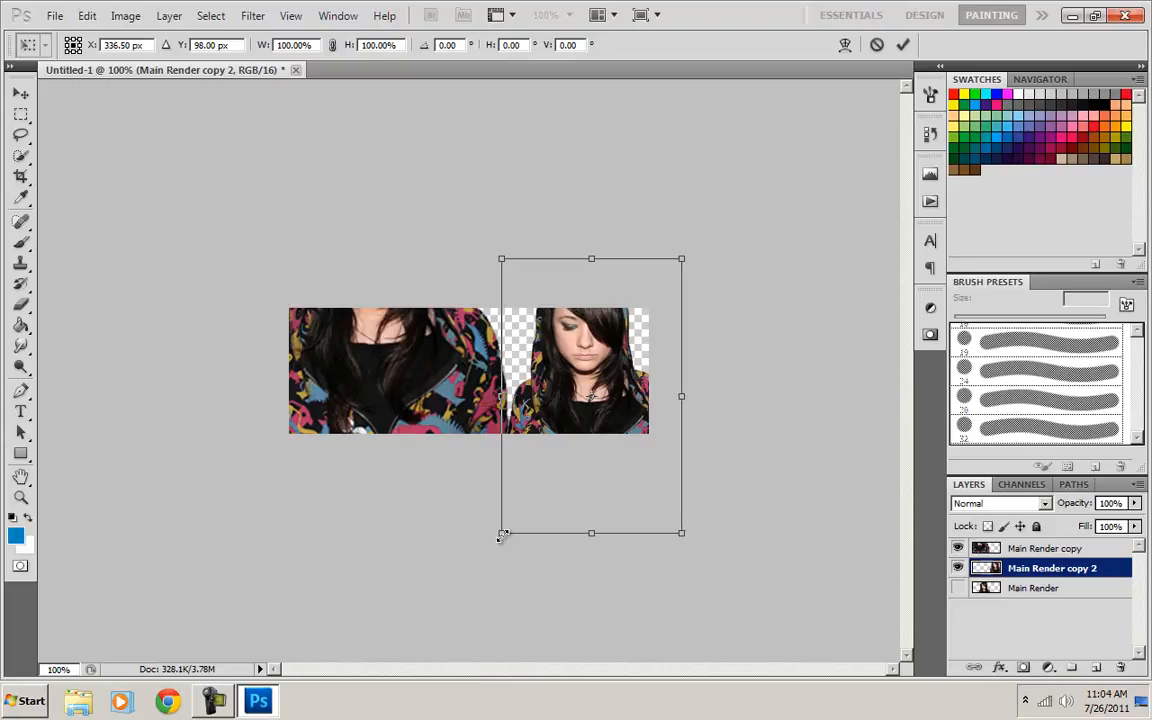
drag(502, 535, 391, 684)
drag(475, 585, 502, 375)
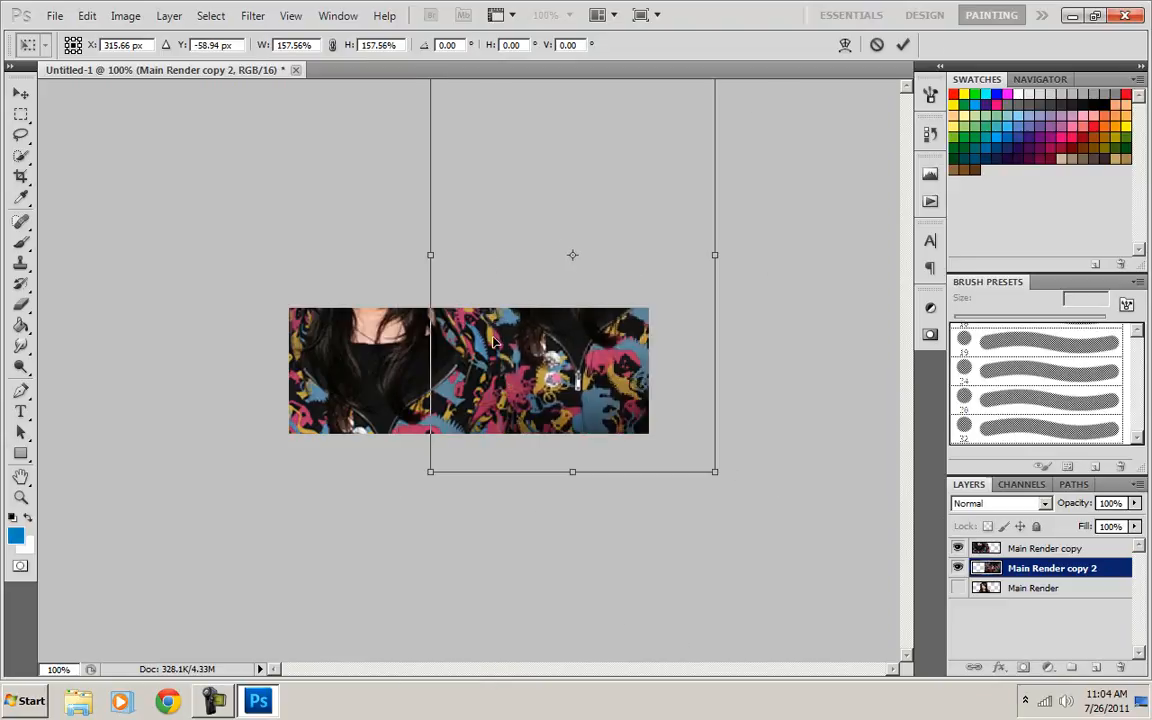
click(902, 44)
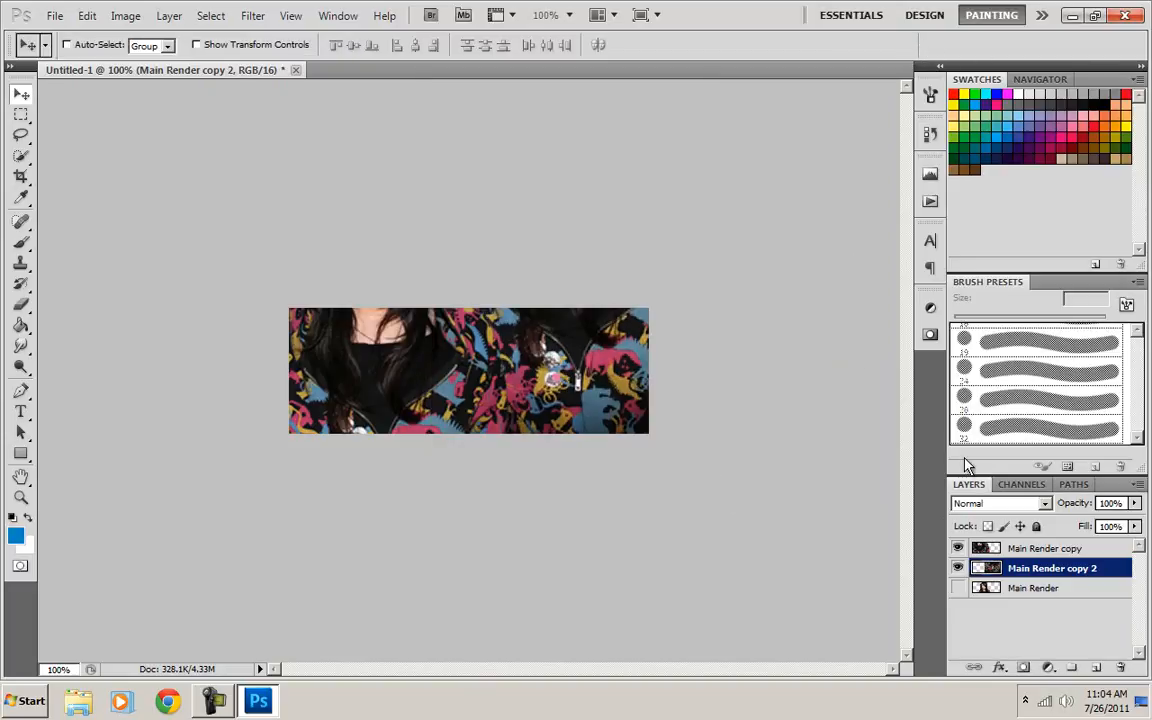
click(1048, 551)
click(1073, 569)
click(1062, 549)
click(1068, 569)
click(1052, 547)
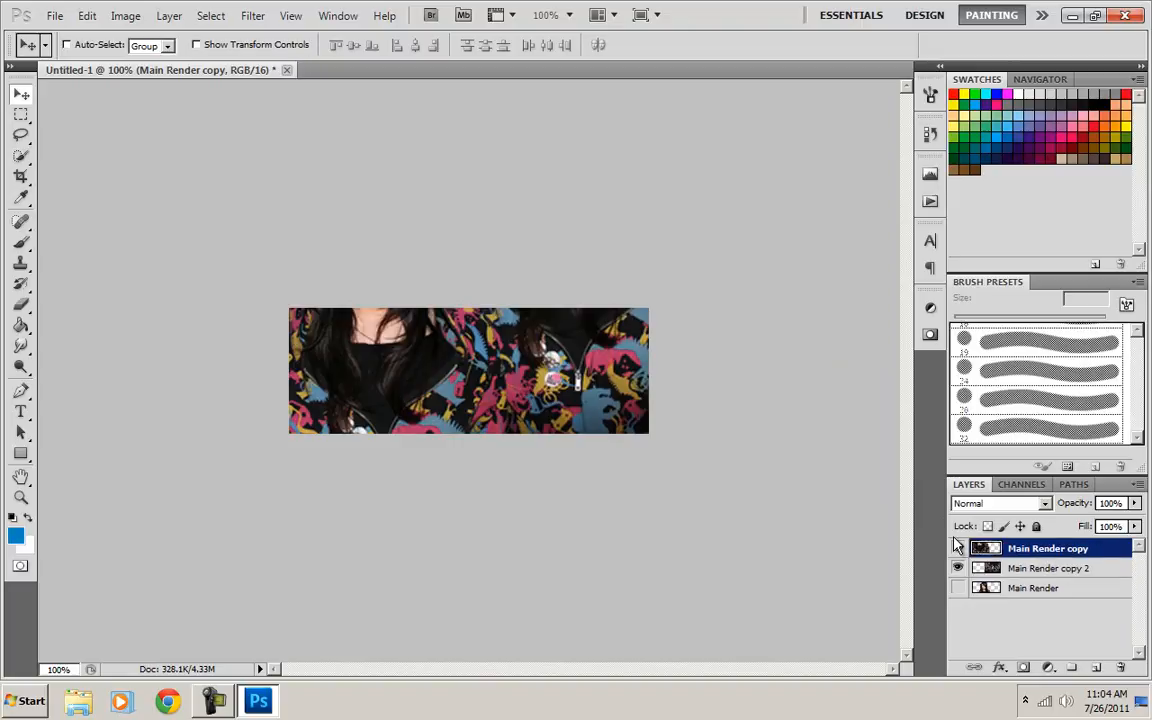
click(958, 549)
click(958, 549)
click(958, 549)
click(958, 549)
click(1046, 567)
click(1046, 549)
click(1047, 566)
Create a new layer above Main Render copy and fill it with the merged visible artwork using Apply Image.
click(1047, 549)
click(1098, 667)
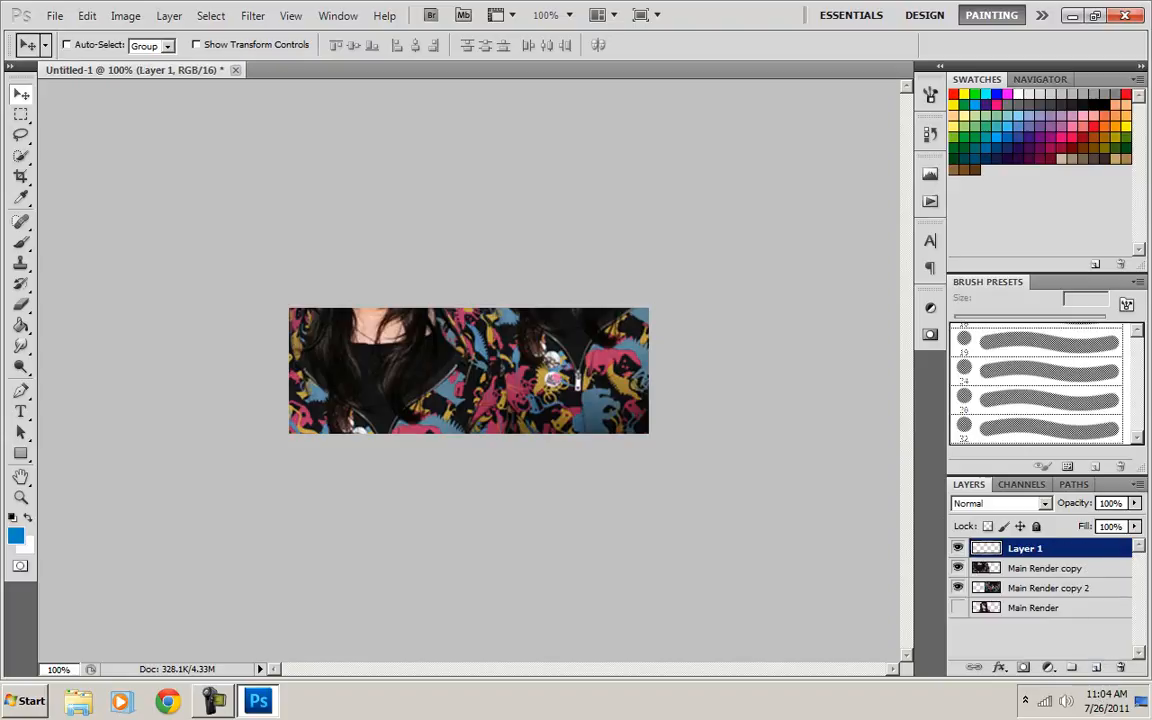
click(127, 20)
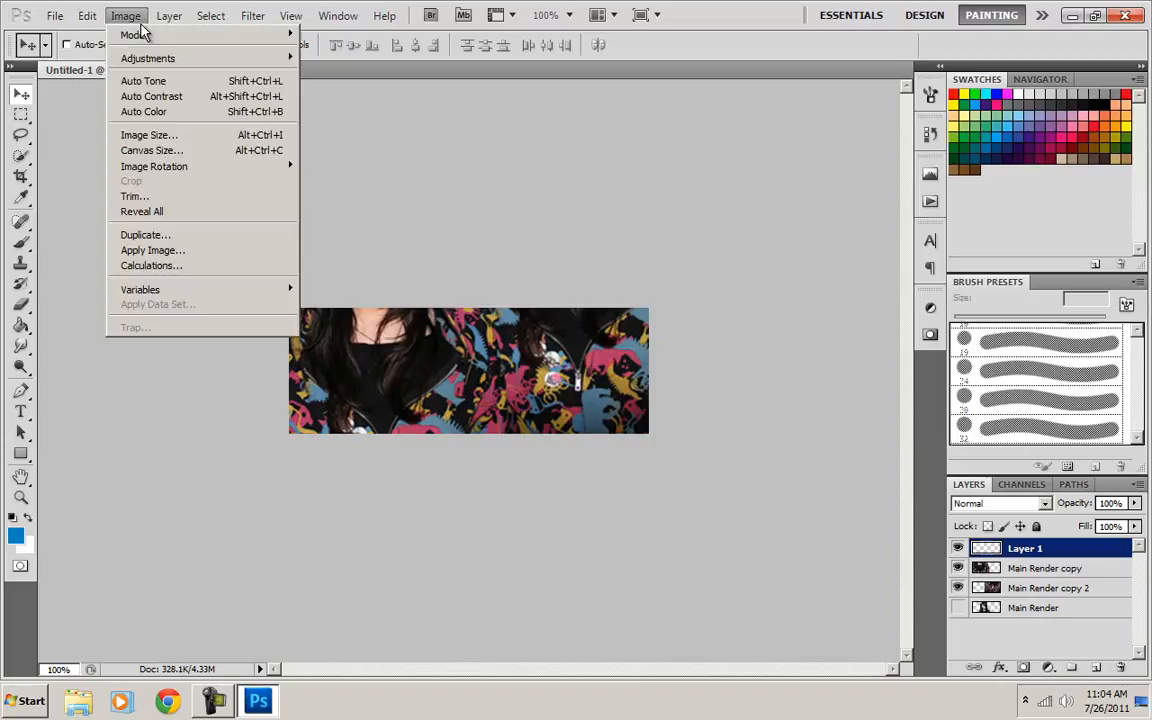
click(160, 252)
click(728, 191)
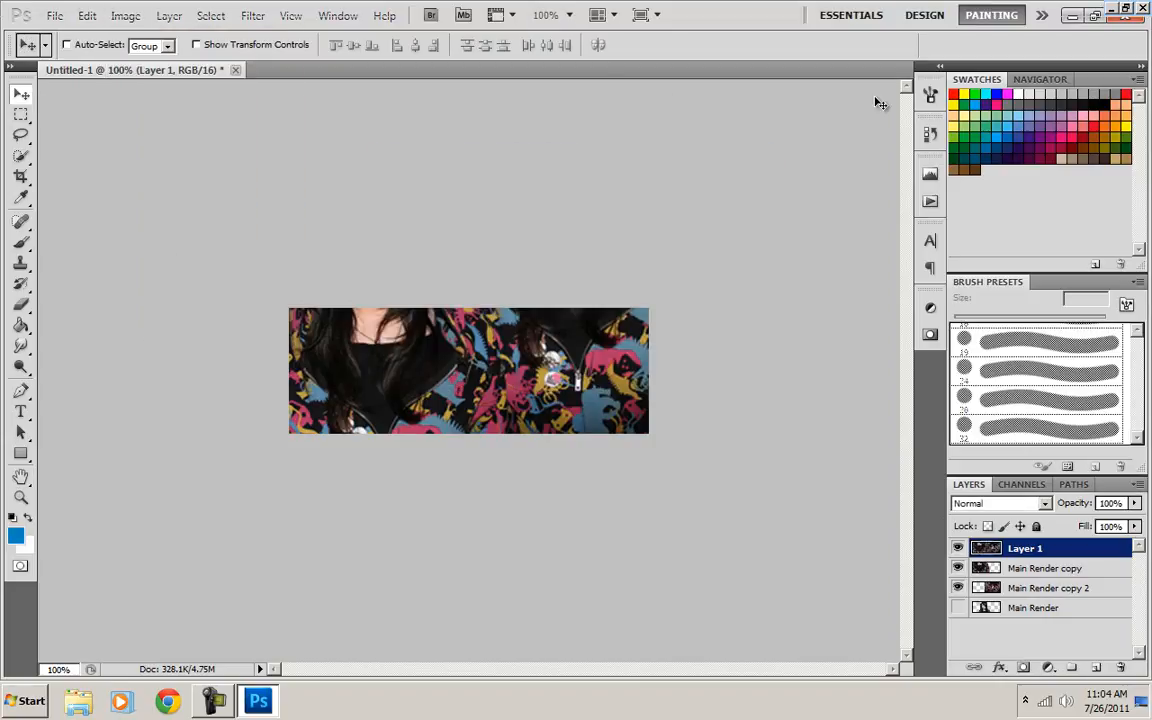
Examine Layer 1 on its own by temporarily hiding both render copies and toggling its visibility, and show the copies again.
click(1048, 569)
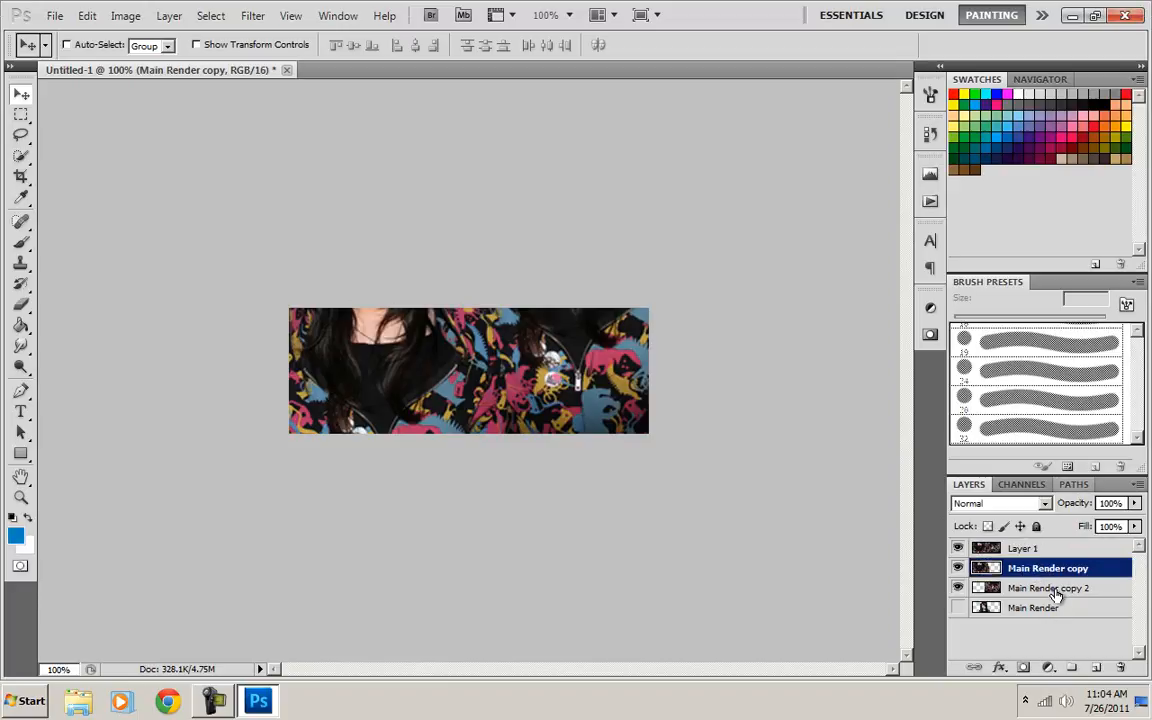
click(1070, 607)
click(1036, 587)
click(1028, 548)
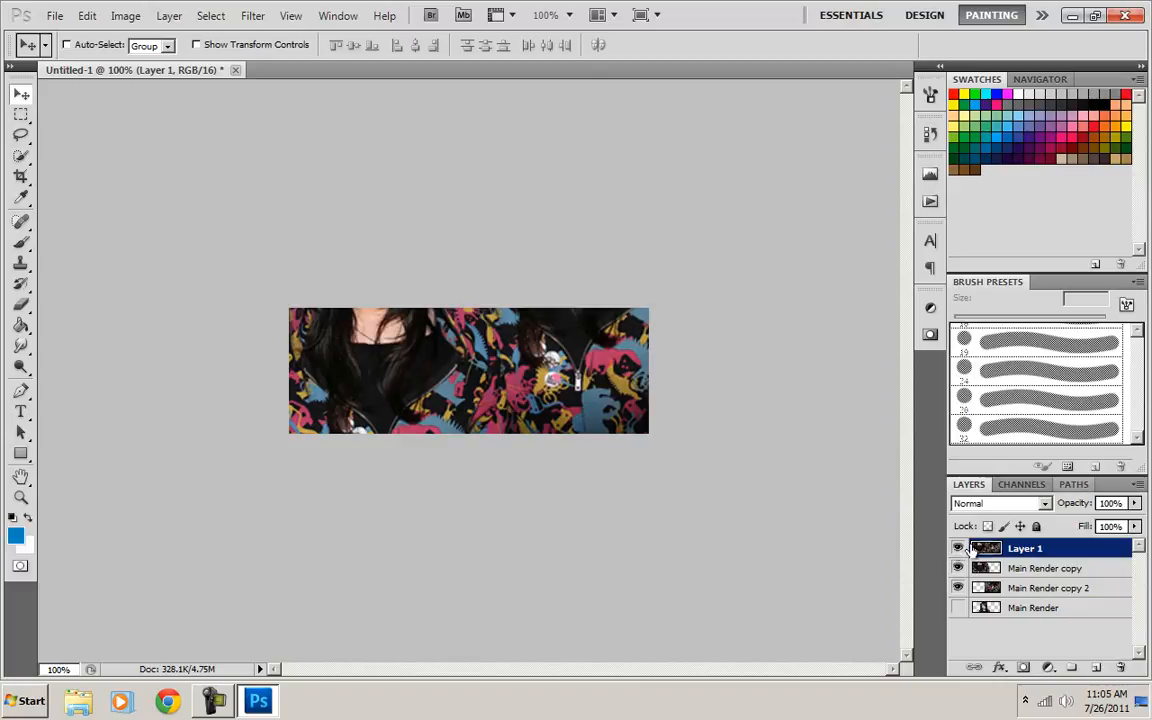
click(1015, 569)
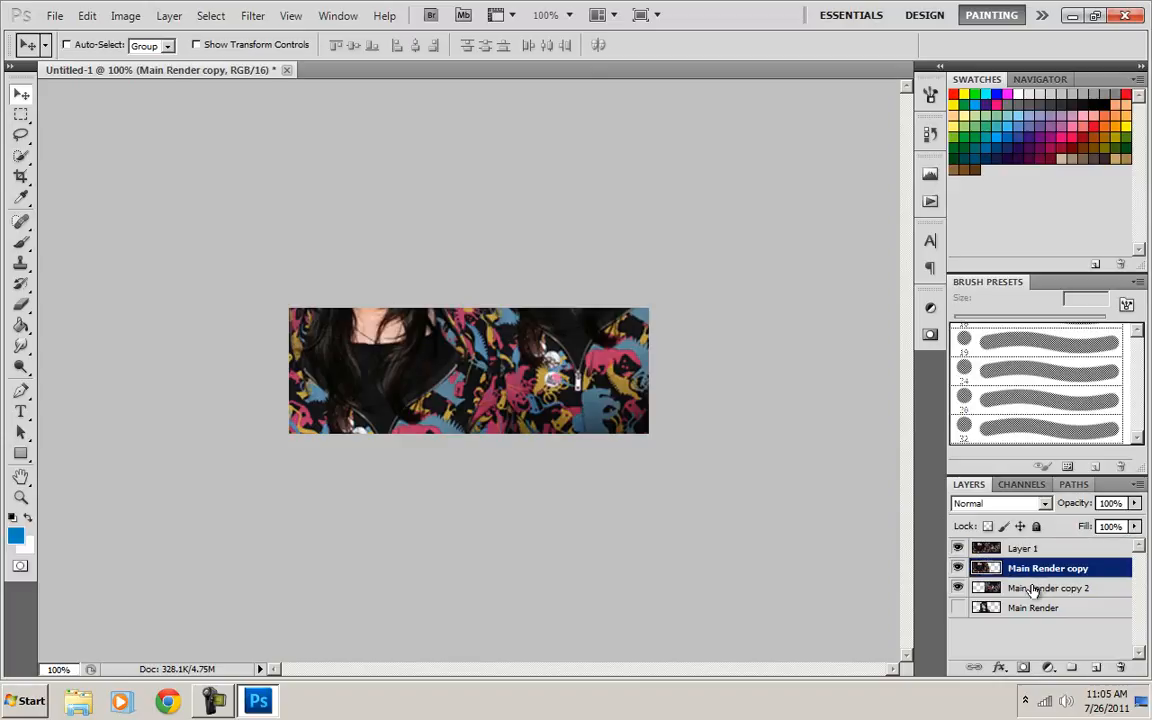
click(1040, 588)
click(958, 587)
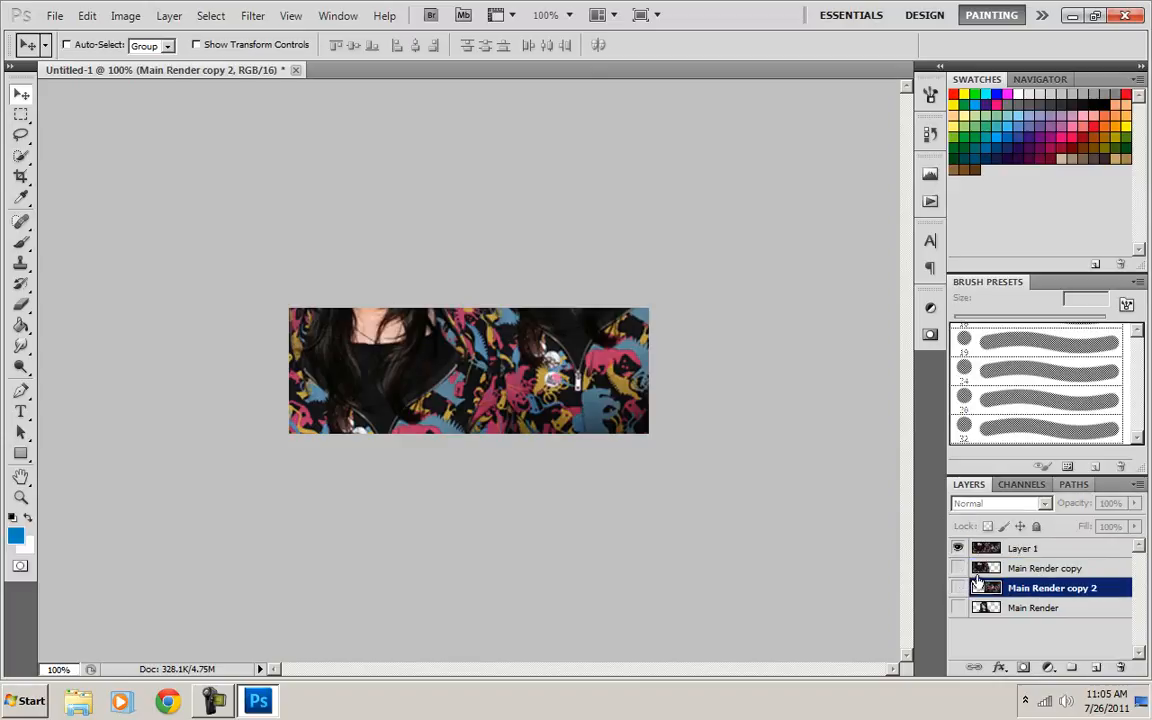
click(1030, 549)
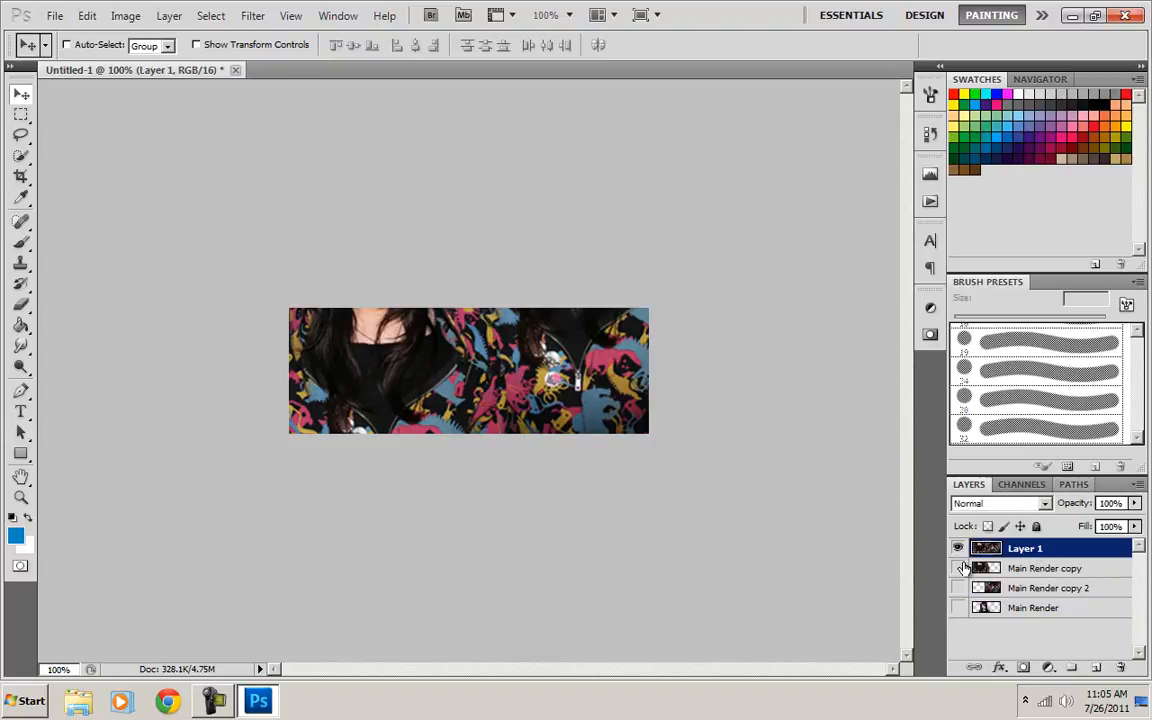
click(959, 548)
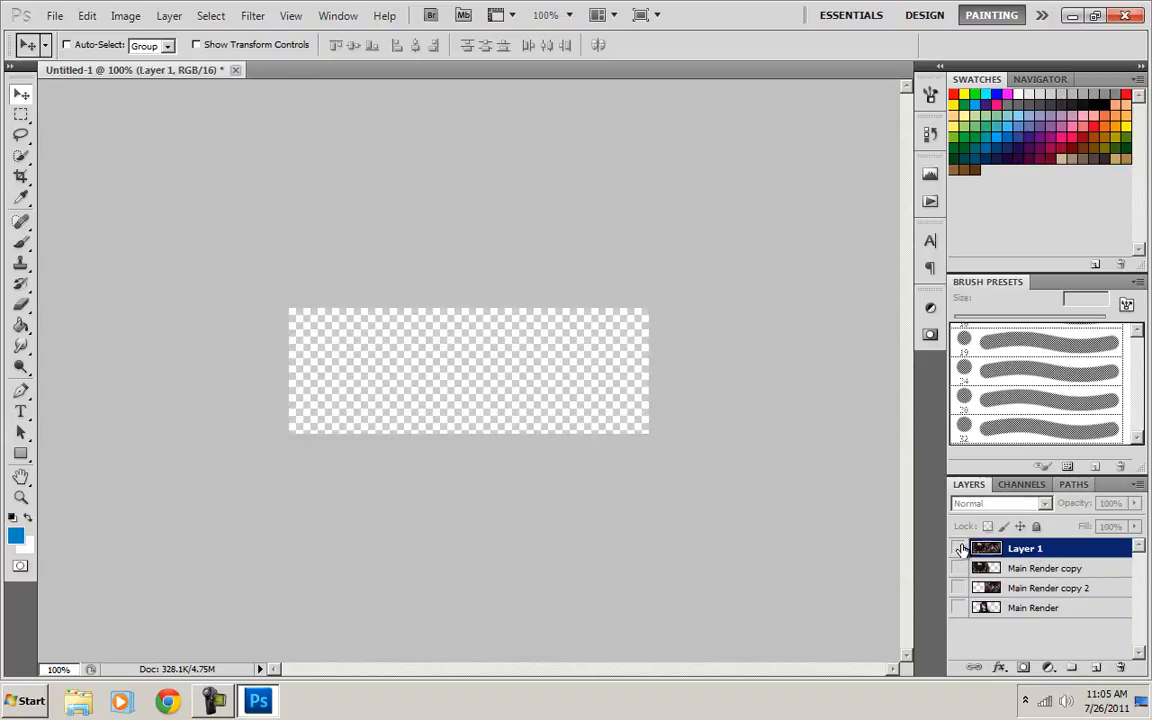
click(959, 548)
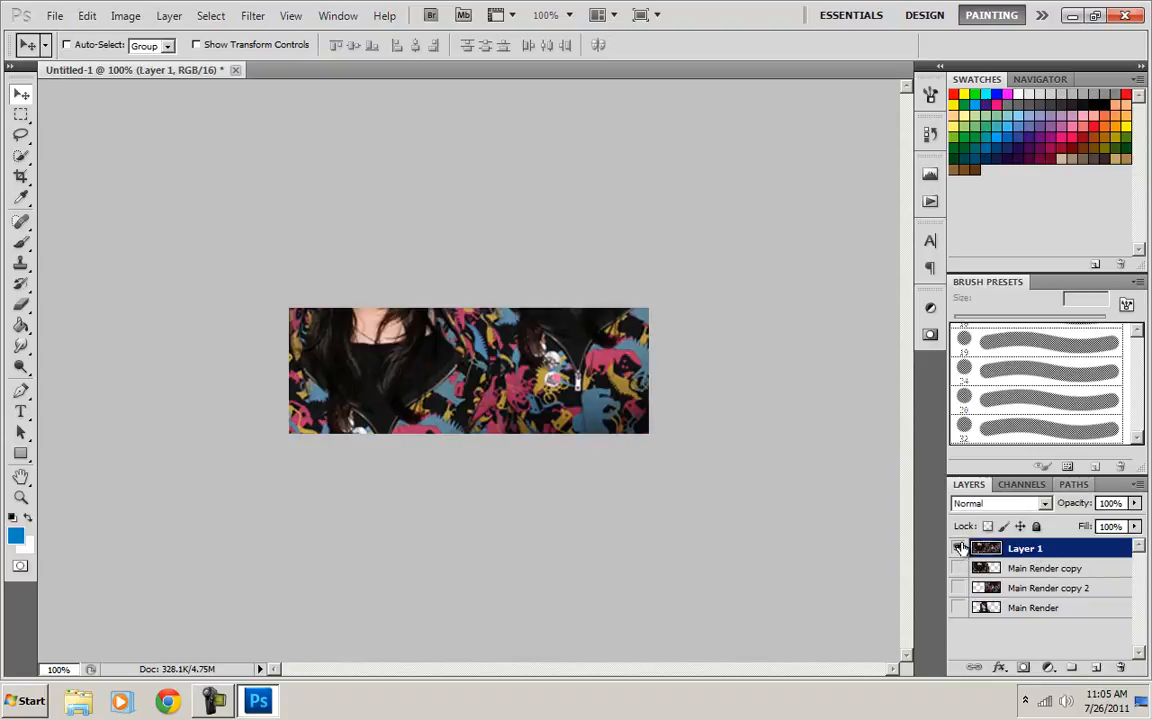
click(961, 583)
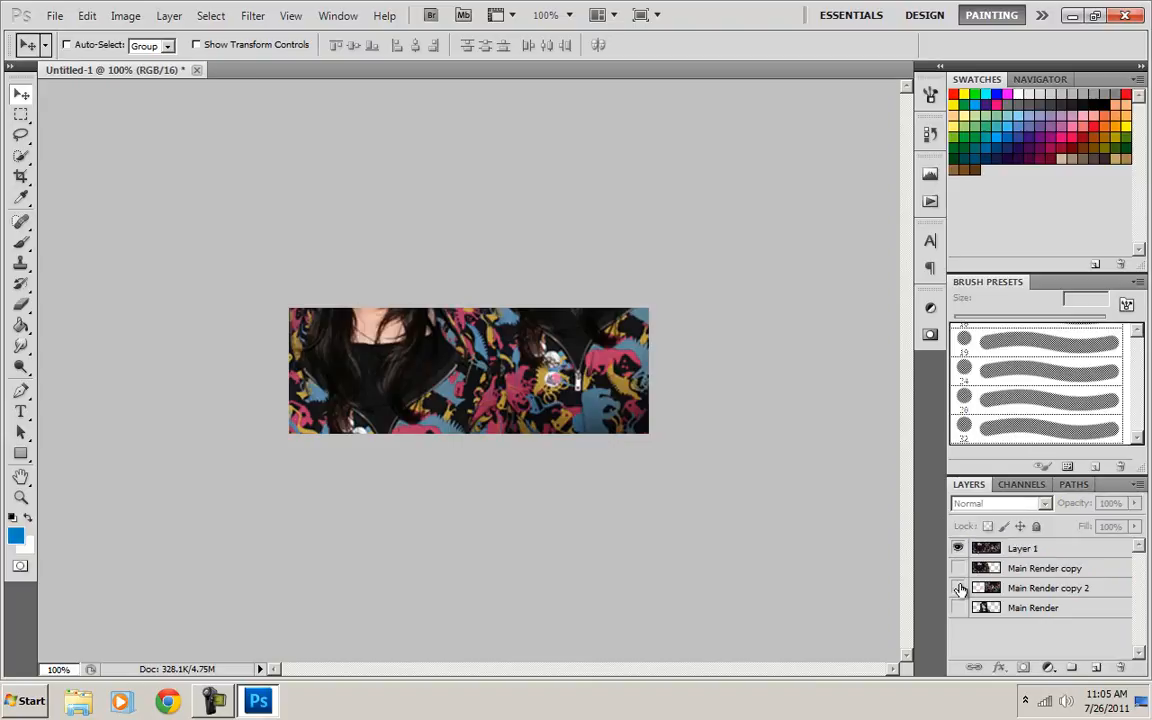
drag(960, 588, 959, 568)
Activate the Smudge tool for Layer 1 and set its brush size to 34 px.
click(1043, 548)
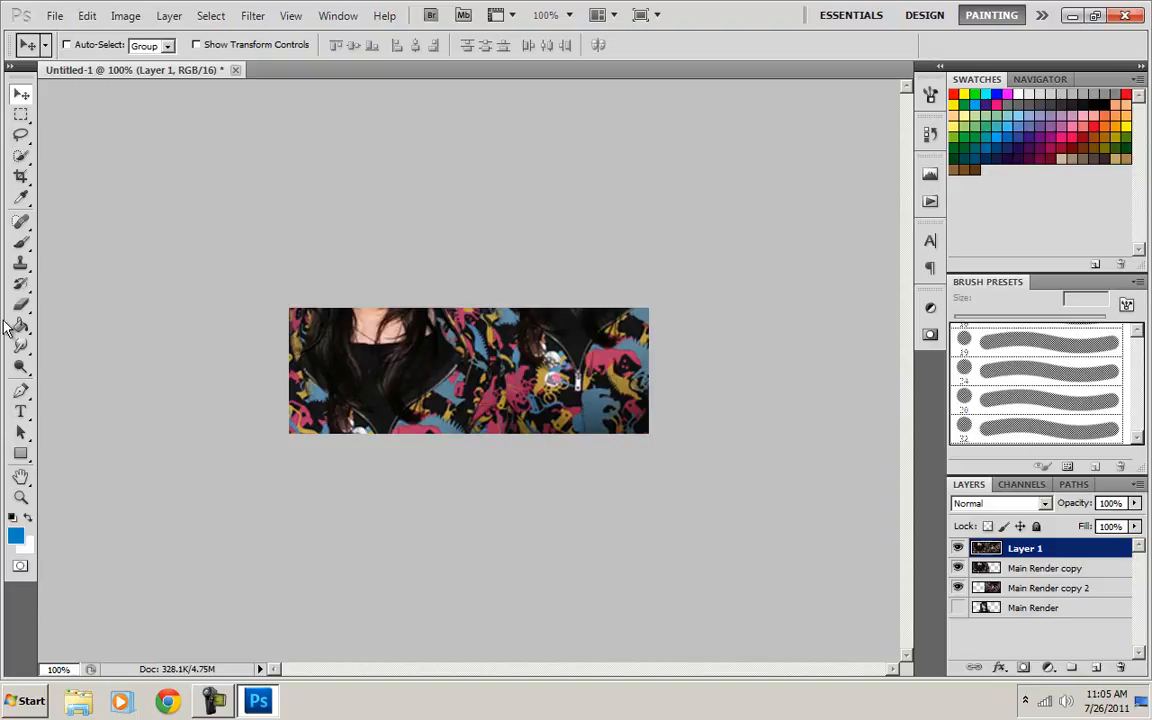
click(22, 347)
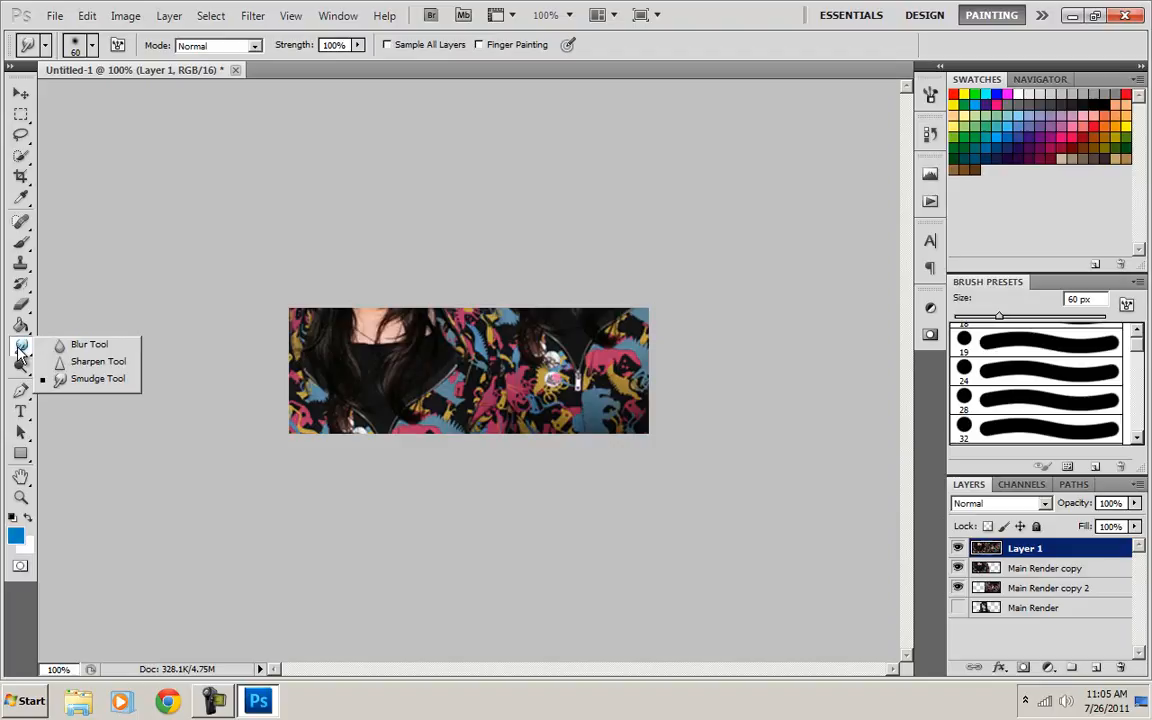
click(137, 271)
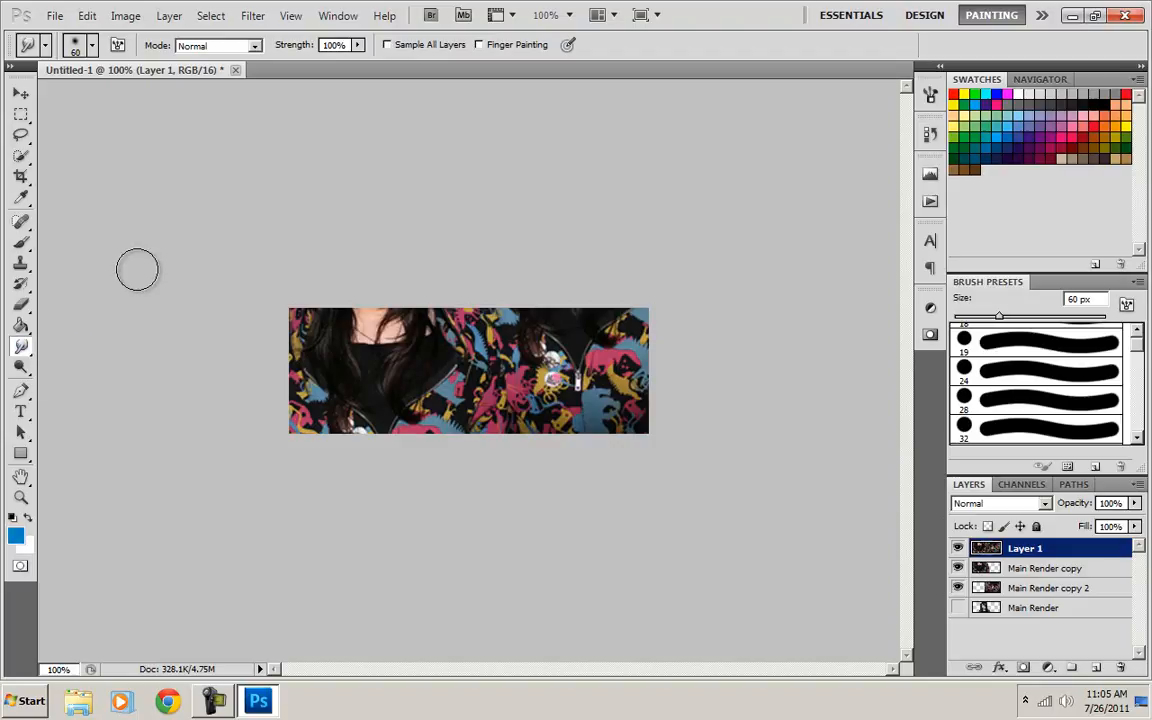
right_click(18, 347)
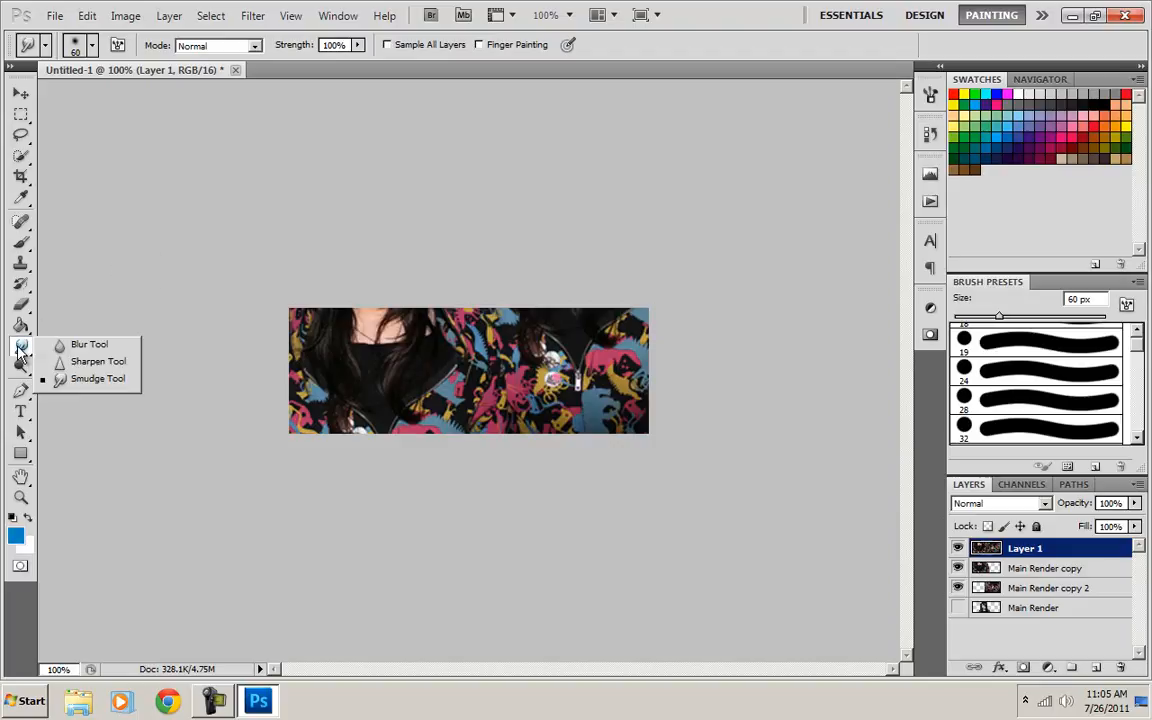
click(80, 344)
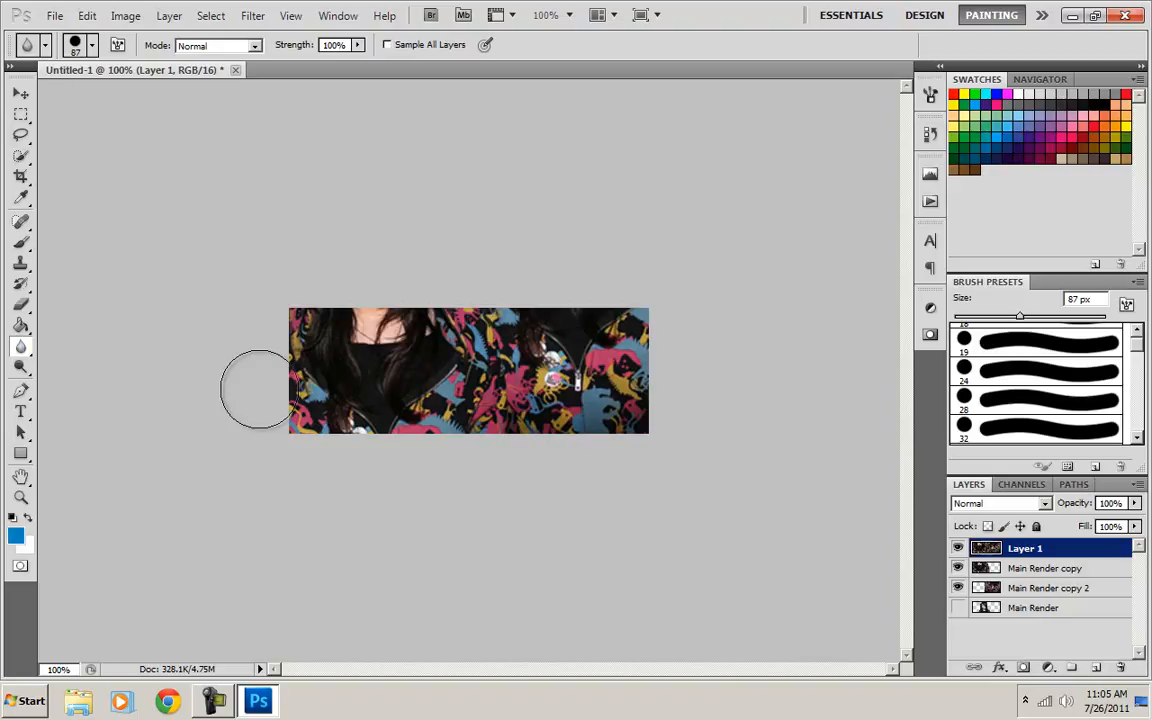
click(29, 350)
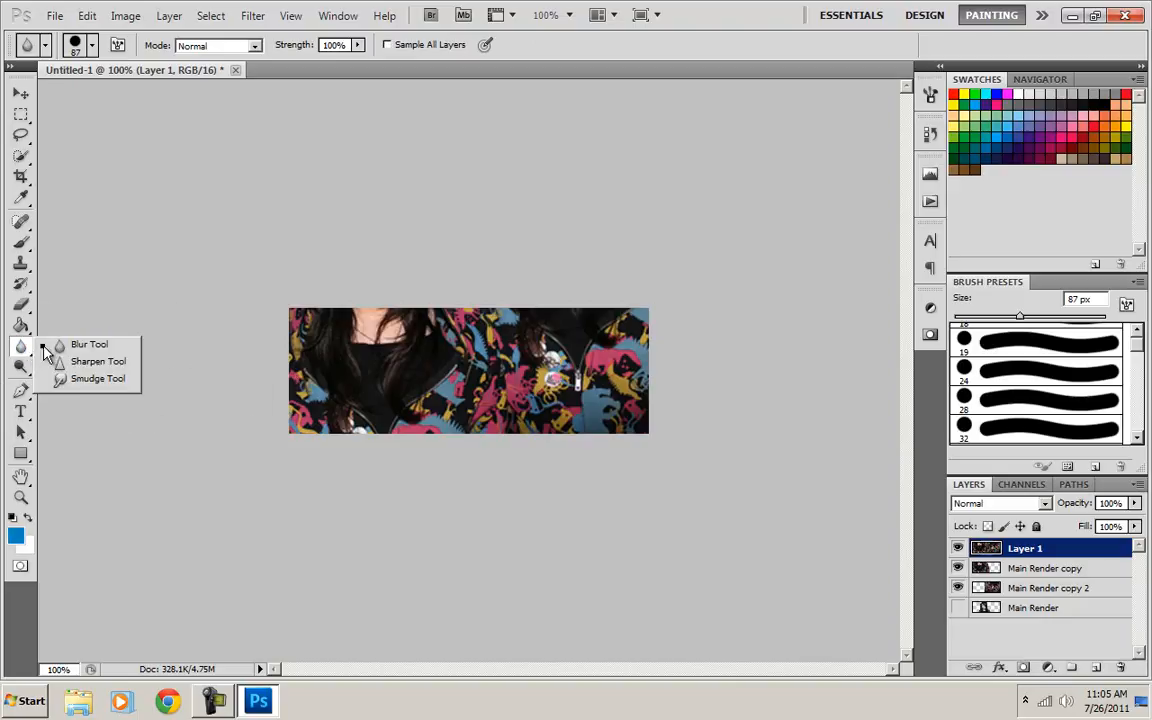
click(114, 383)
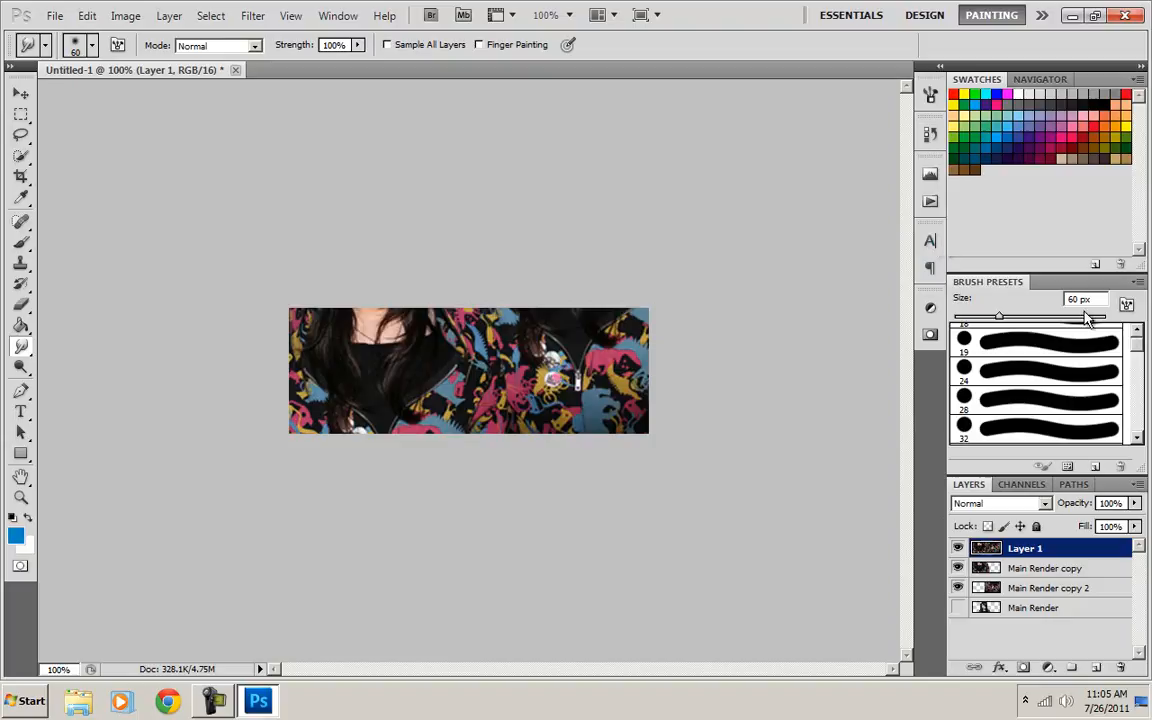
click(92, 46)
mouse_move(79, 94)
mouse_down()
mouse_move(44, 96)
mouse_move(58, 100)
mouse_up()
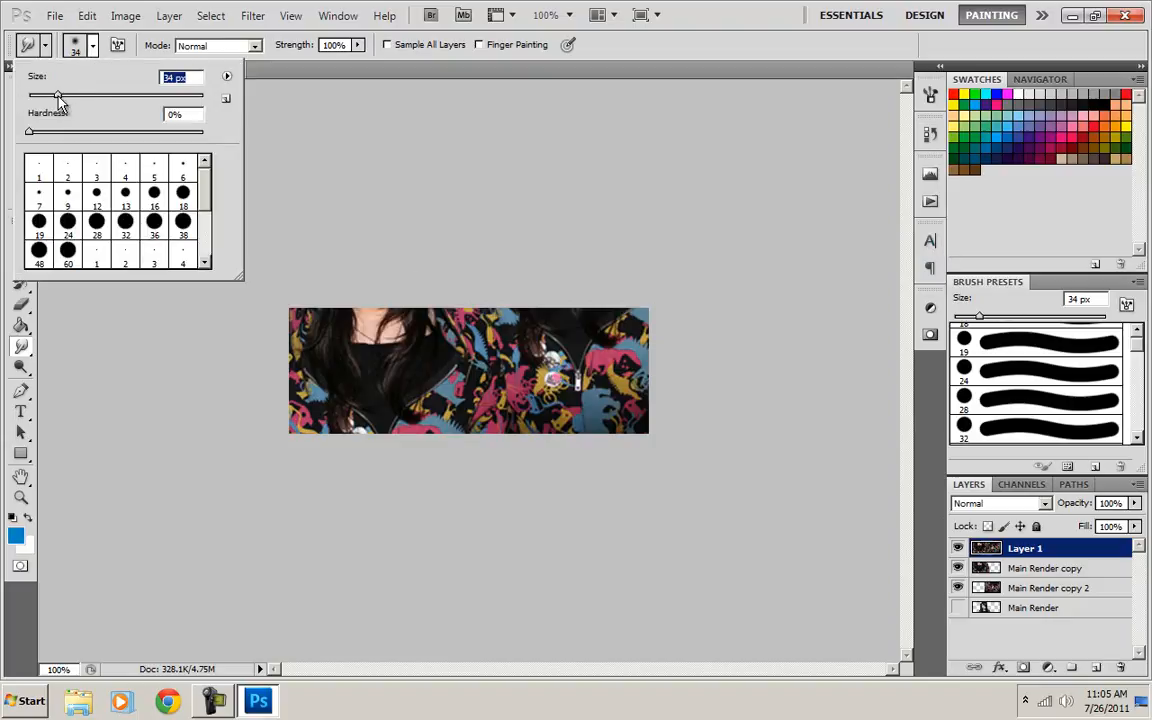
Examine the Smudge brush's tip shape, Shape Dynamics and Scattering settings.
click(118, 45)
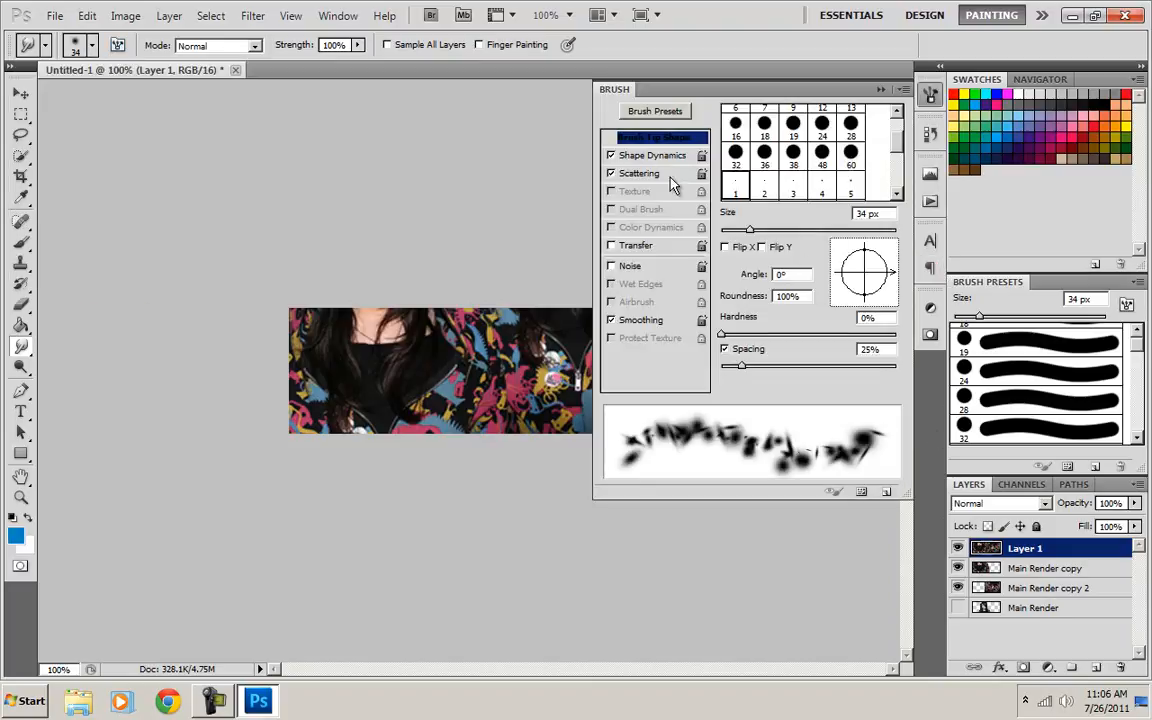
click(655, 157)
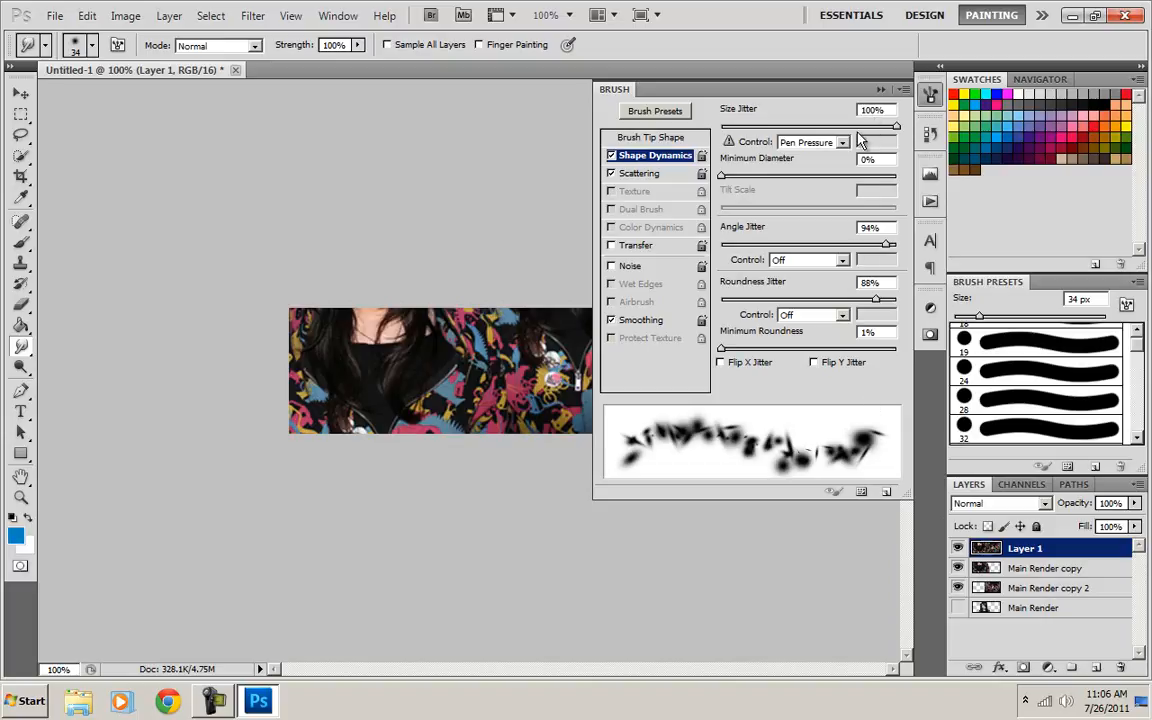
click(655, 173)
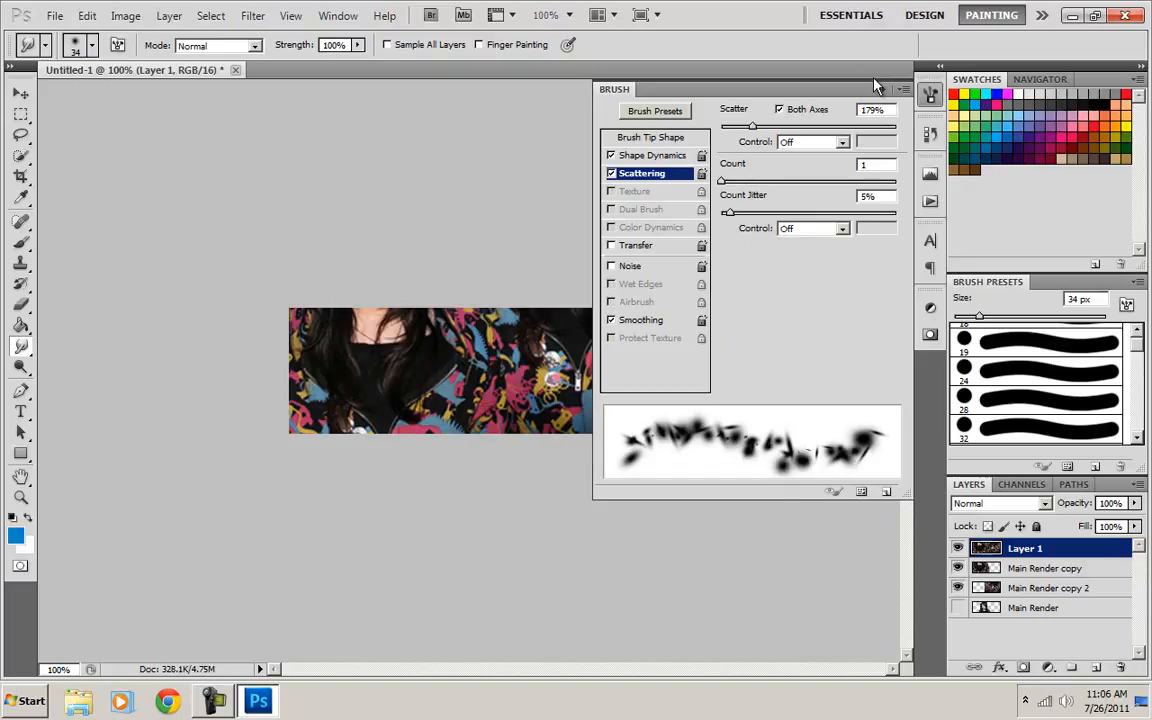
key(F5)
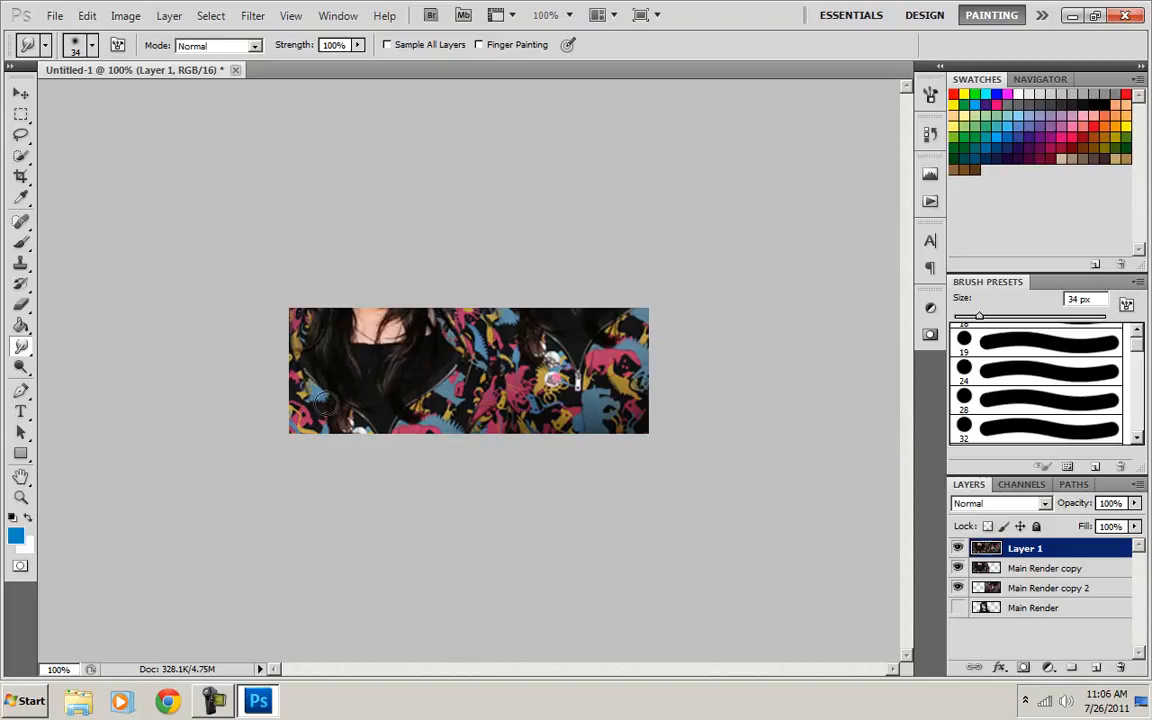
Smudge Layer 1 across the whole canvas with the 34 px scattered brush, blending the jacket pattern into an abstract coloured background.
drag(313, 406, 322, 402)
drag(374, 338, 390, 341)
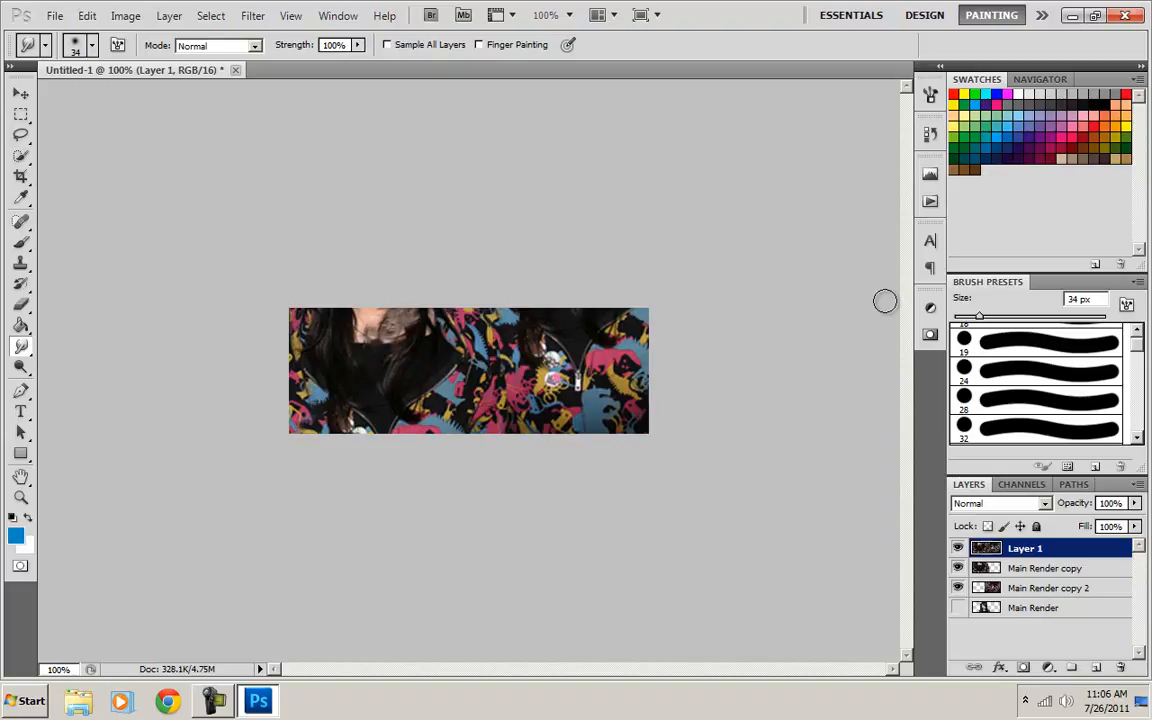
mouse_move(322, 405)
mouse_down()
mouse_move(312, 438)
mouse_move(296, 430)
mouse_move(376, 372)
mouse_move(333, 390)
mouse_move(382, 340)
mouse_move(302, 382)
mouse_move(383, 328)
mouse_move(381, 345)
mouse_move(298, 385)
mouse_move(348, 332)
mouse_move(375, 357)
mouse_move(309, 338)
mouse_move(347, 314)
mouse_move(364, 382)
mouse_move(432, 346)
mouse_move(503, 362)
mouse_move(576, 300)
mouse_move(579, 333)
mouse_move(623, 297)
mouse_move(629, 323)
mouse_move(573, 368)
mouse_move(645, 305)
mouse_move(620, 355)
mouse_move(621, 411)
mouse_move(639, 405)
mouse_move(587, 394)
mouse_move(570, 415)
mouse_move(550, 389)
mouse_move(562, 368)
mouse_move(543, 366)
mouse_move(470, 434)
mouse_move(483, 437)
mouse_move(429, 433)
mouse_move(481, 357)
mouse_move(412, 438)
mouse_move(369, 444)
mouse_move(412, 396)
mouse_move(322, 436)
mouse_move(523, 314)
mouse_move(594, 318)
mouse_move(566, 376)
mouse_move(631, 429)
mouse_move(490, 380)
mouse_move(500, 407)
mouse_move(520, 300)
mouse_move(445, 282)
mouse_move(400, 305)
mouse_move(457, 334)
mouse_move(648, 296)
mouse_move(470, 430)
mouse_move(472, 356)
mouse_move(338, 465)
mouse_up()
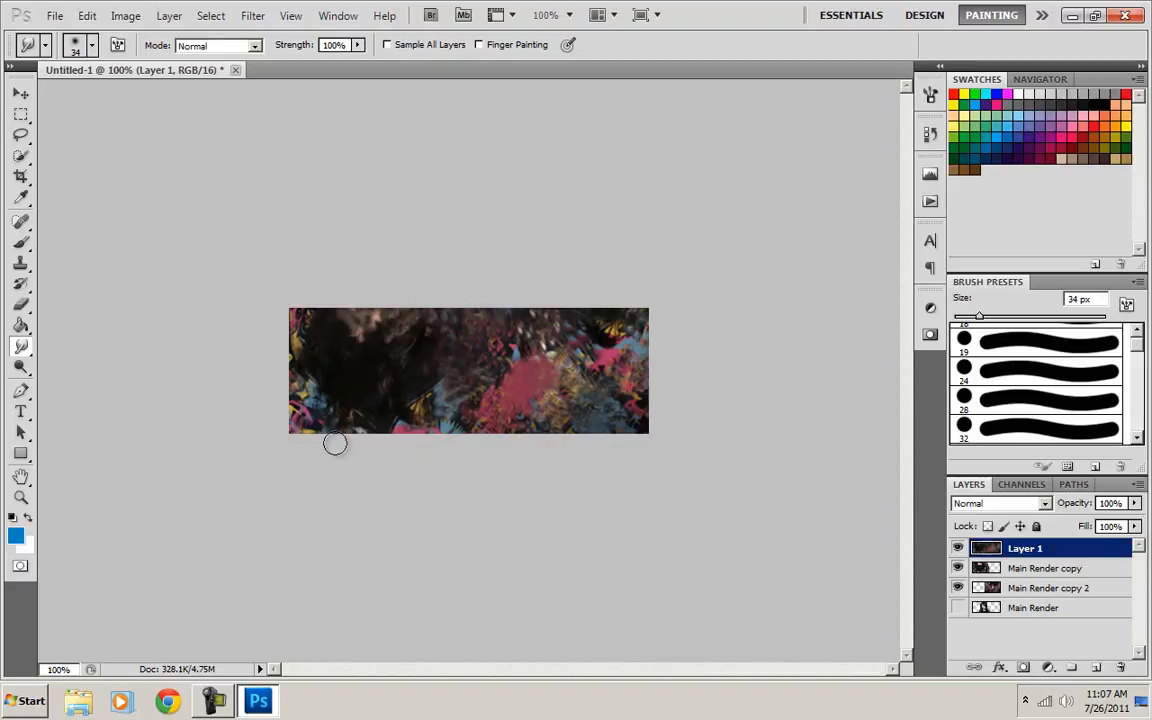
drag(348, 364, 269, 332)
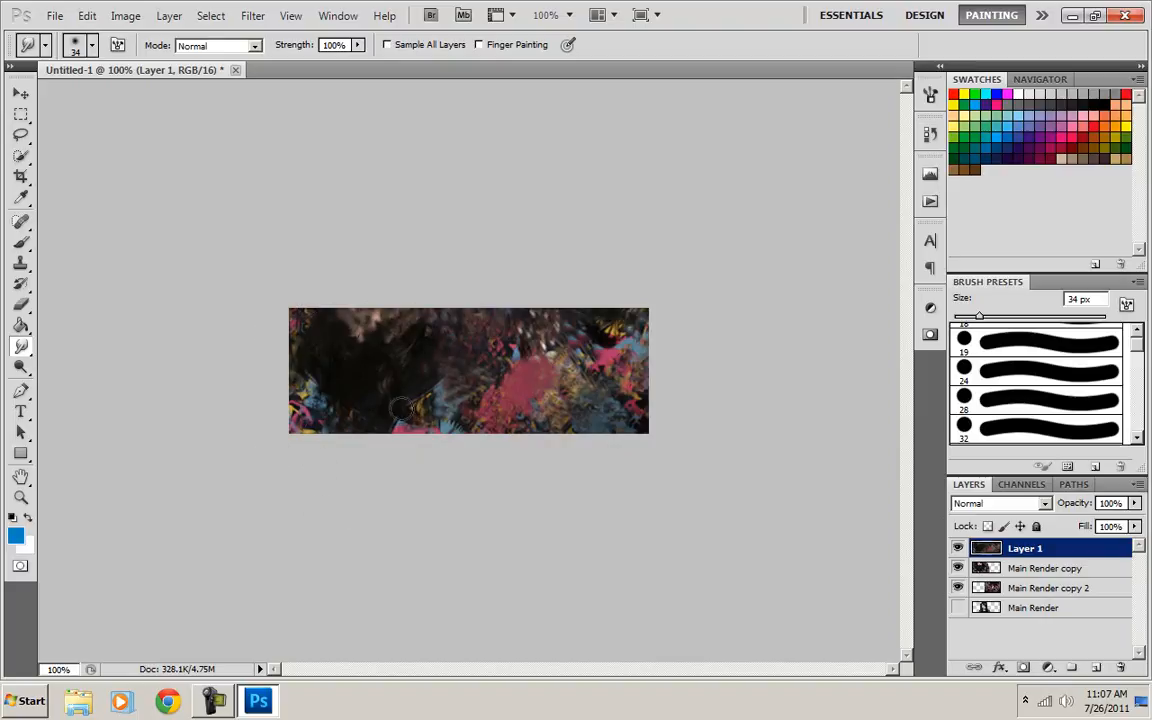
drag(403, 410, 550, 344)
mouse_move(720, 249)
mouse_down()
mouse_move(655, 400)
mouse_move(627, 429)
mouse_move(673, 389)
mouse_move(641, 414)
mouse_up()
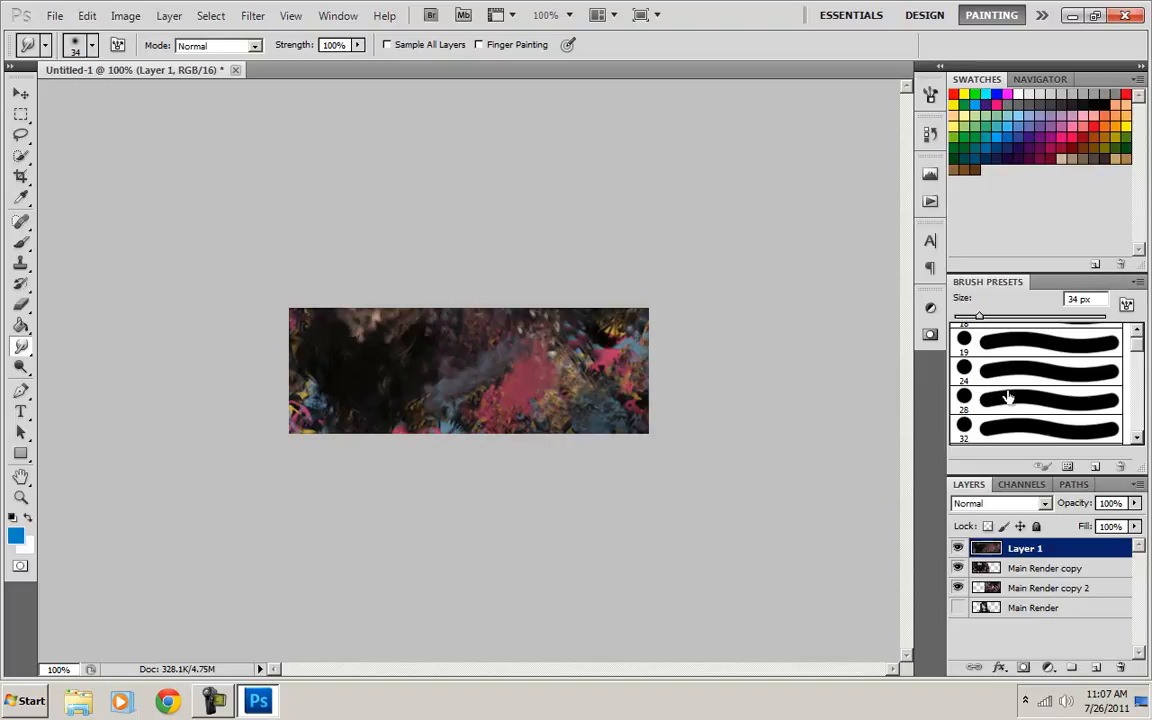
Show the Main Render layer and place it above Layer 1 at the top of the layer stack.
click(20, 95)
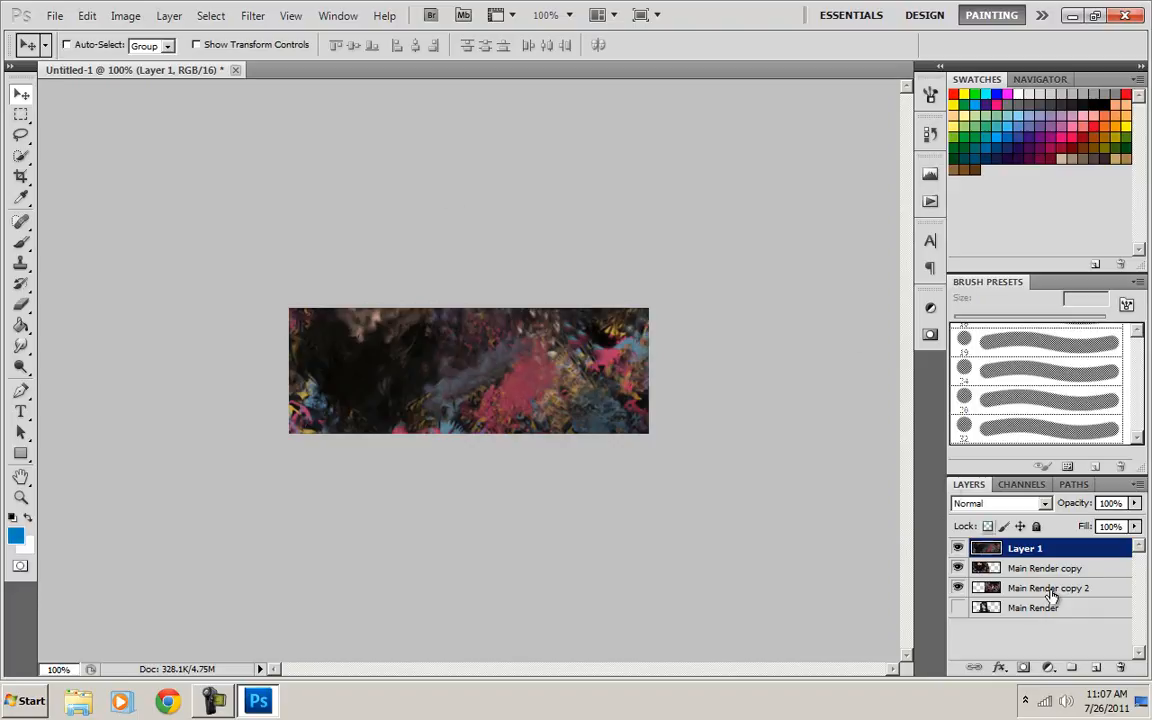
click(1040, 612)
click(957, 608)
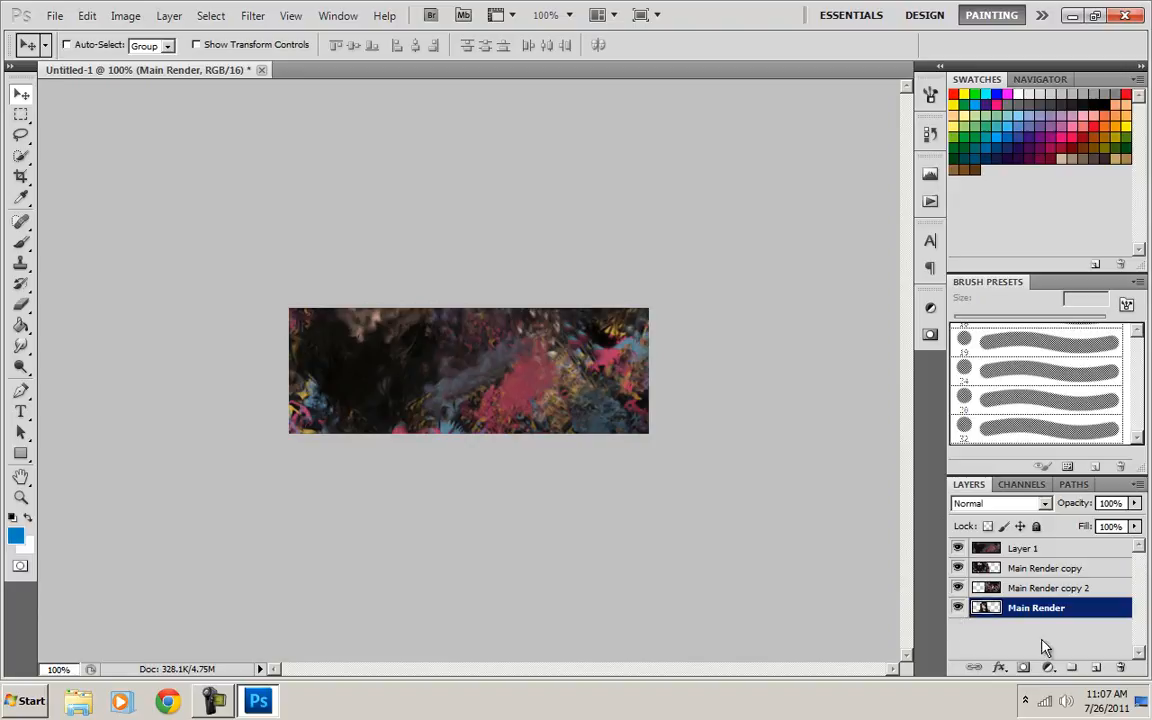
drag(1037, 616, 1060, 548)
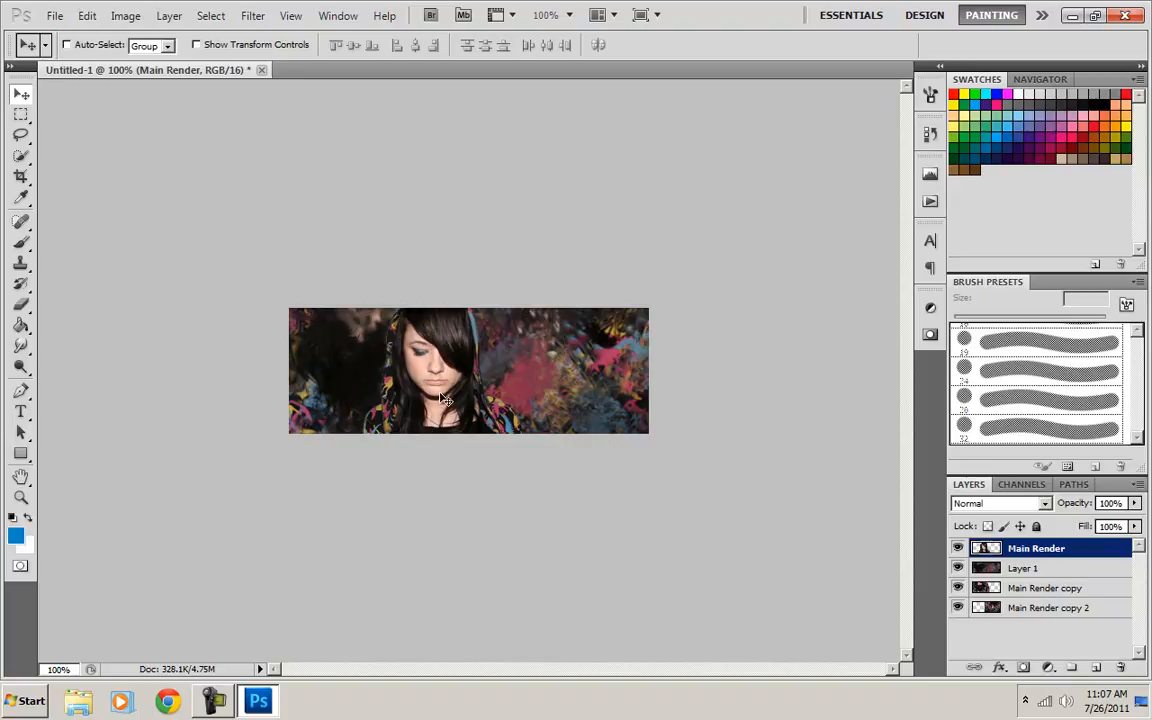
key(ctrl+t)
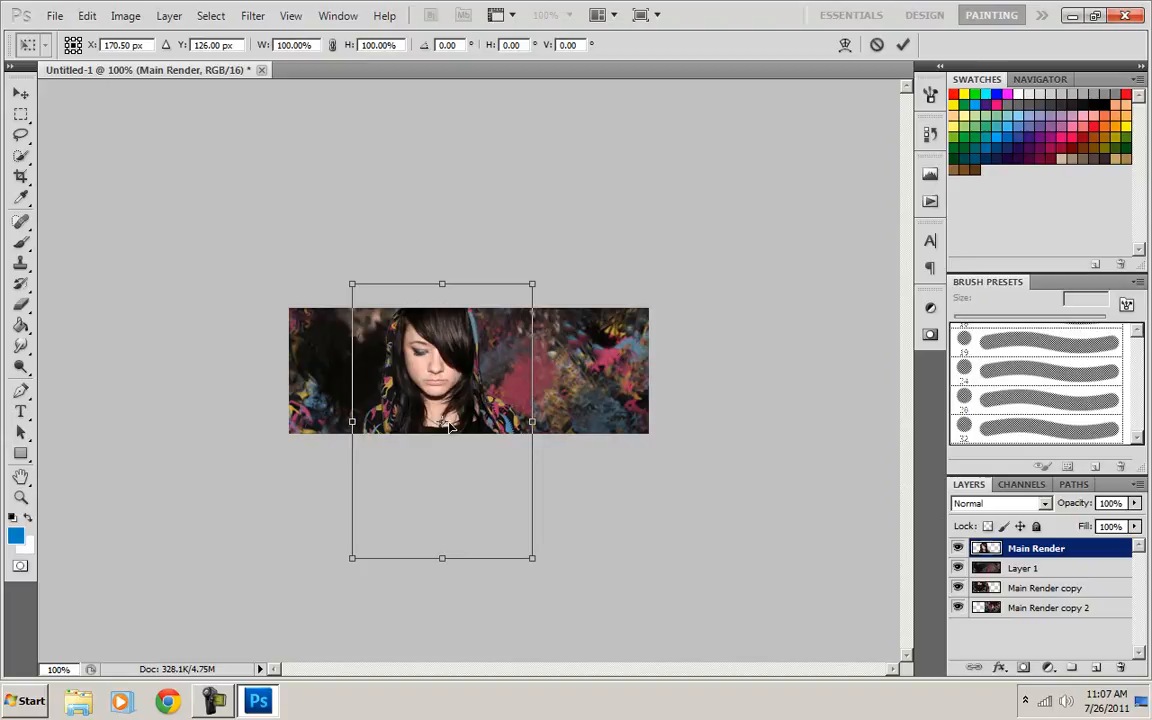
drag(350, 567, 449, 531)
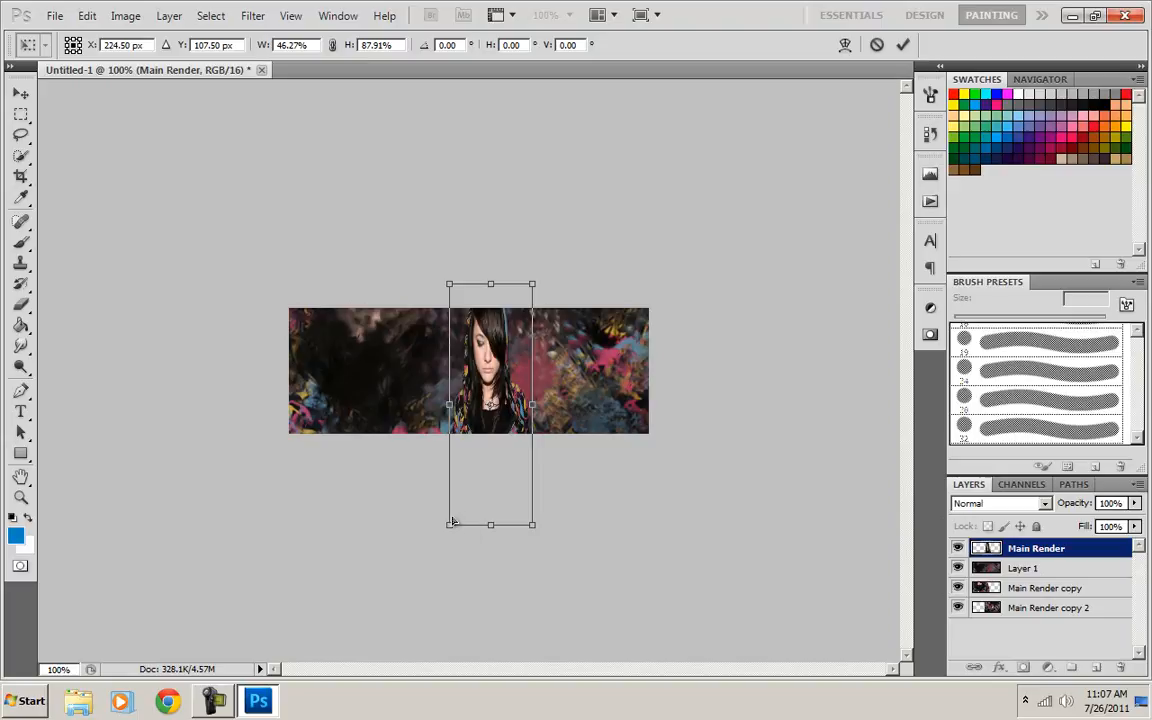
click(877, 45)
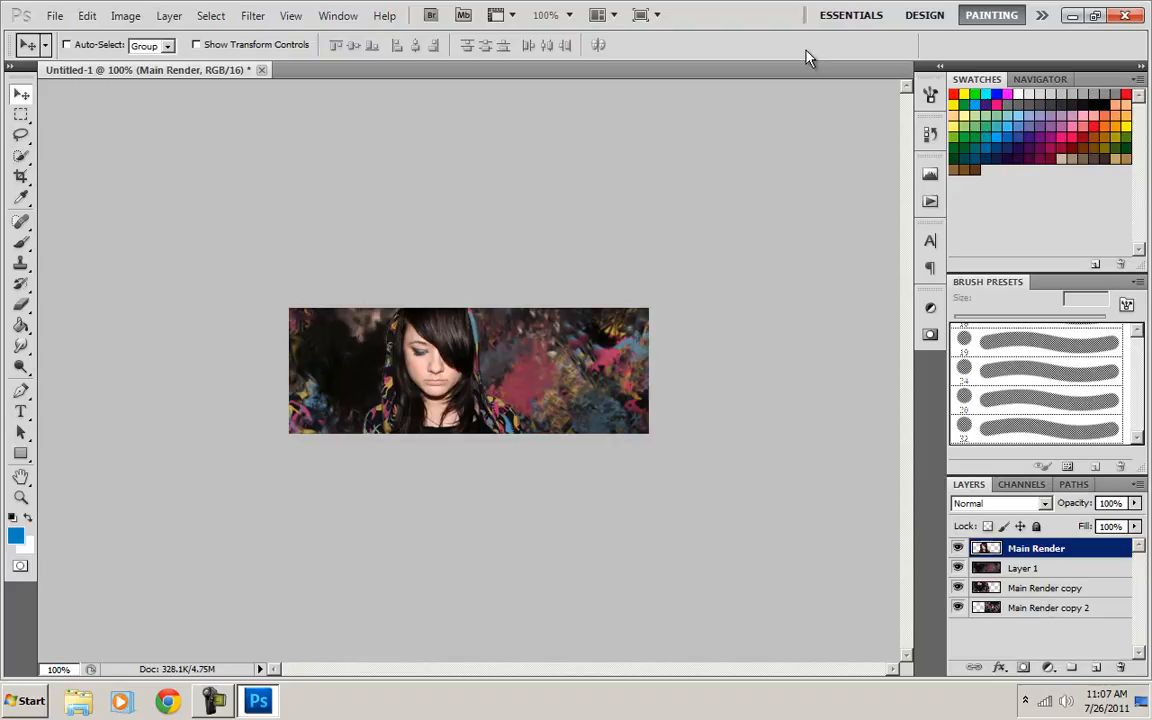
Scale Main Render down proportionally to about 72% of its size.
key(ctrl+t)
drag(352, 560, 432, 500)
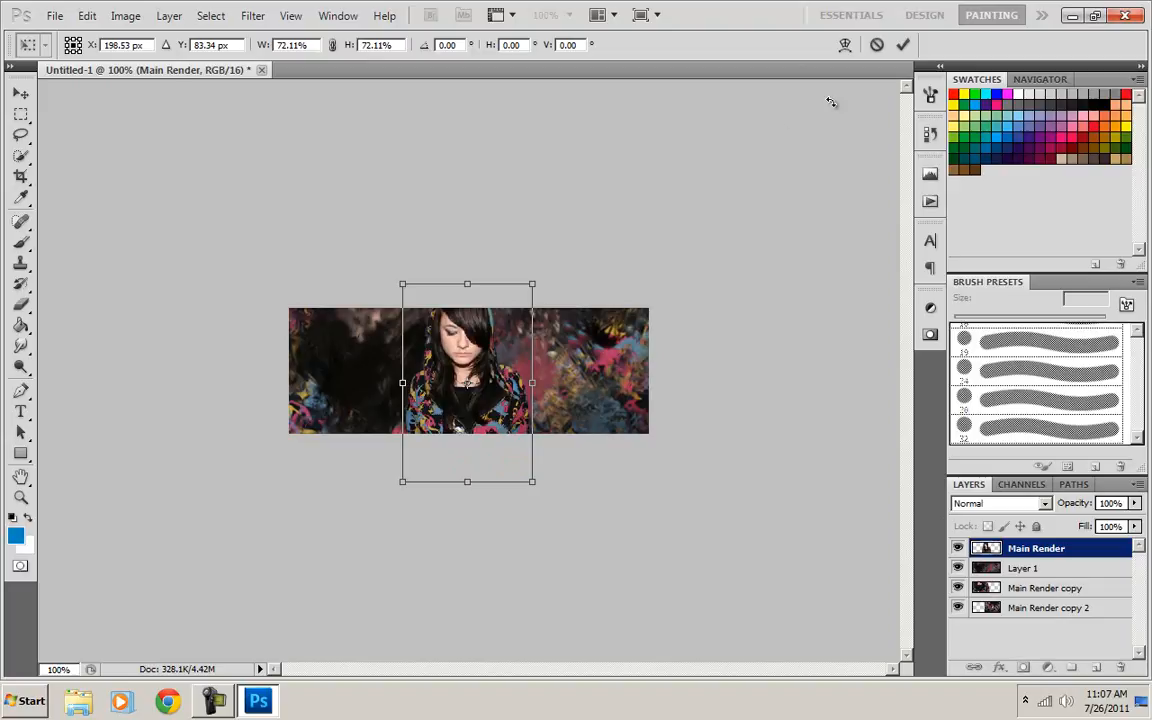
click(904, 45)
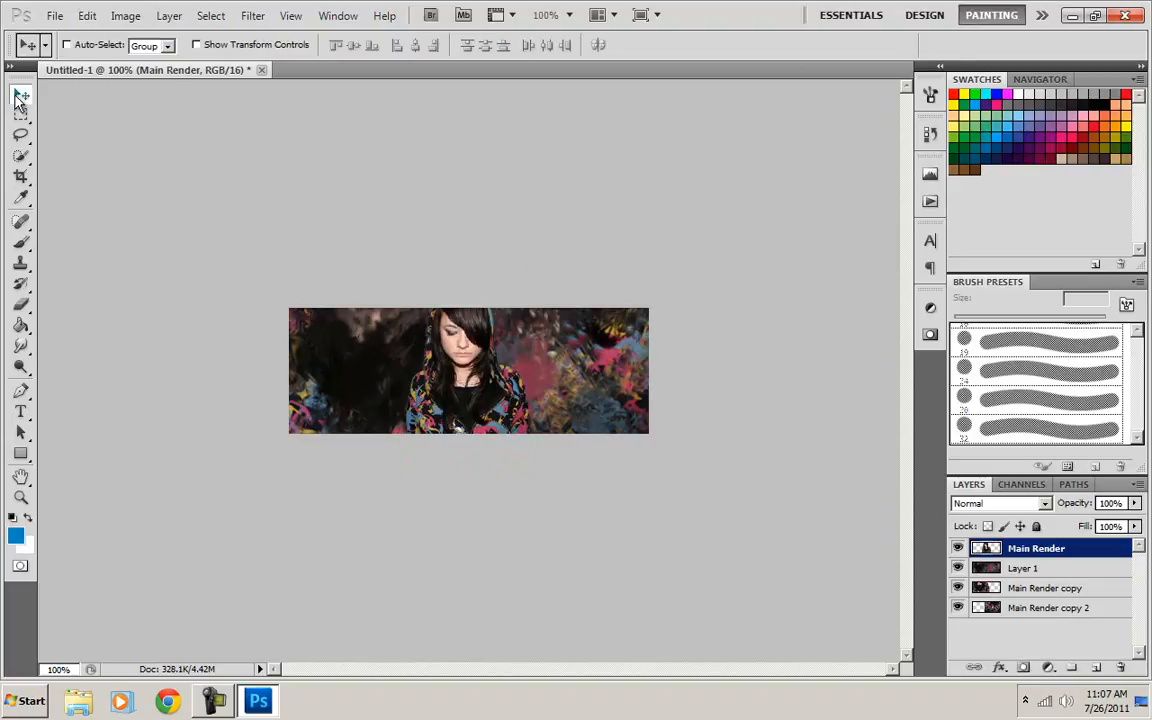
Move Main Render left so the figure stands about a third of the way across the canvas, with the head just inside the upper edge.
drag(452, 412, 417, 412)
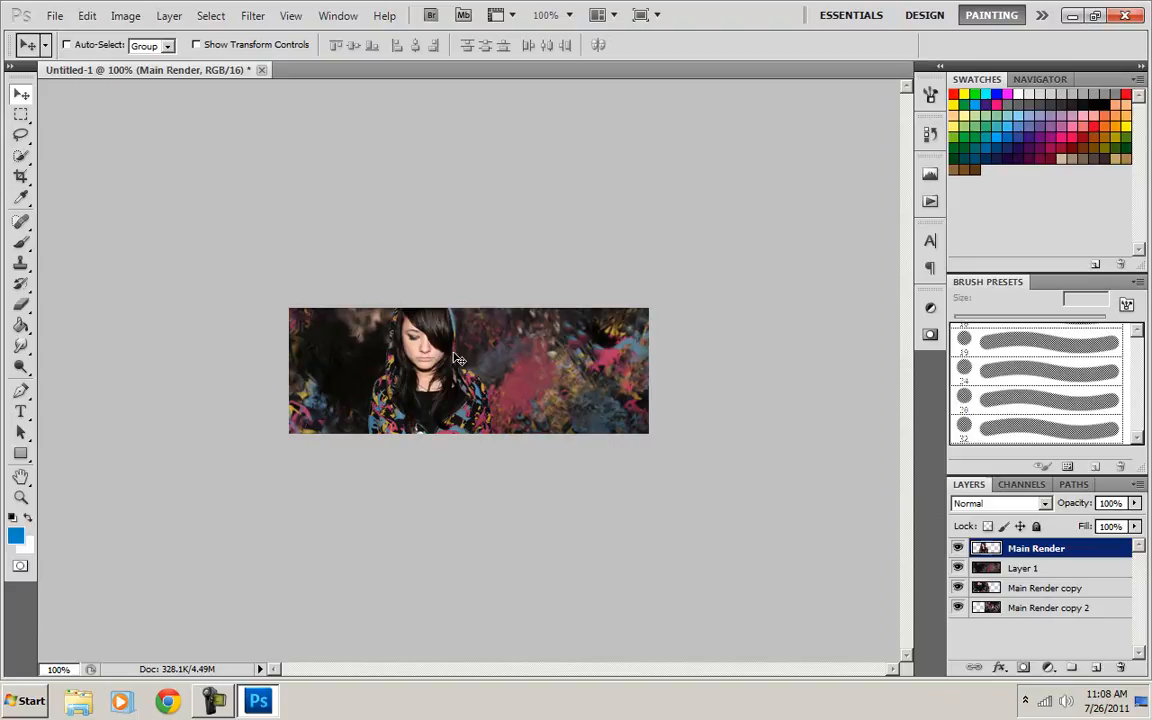
drag(418, 425, 395, 434)
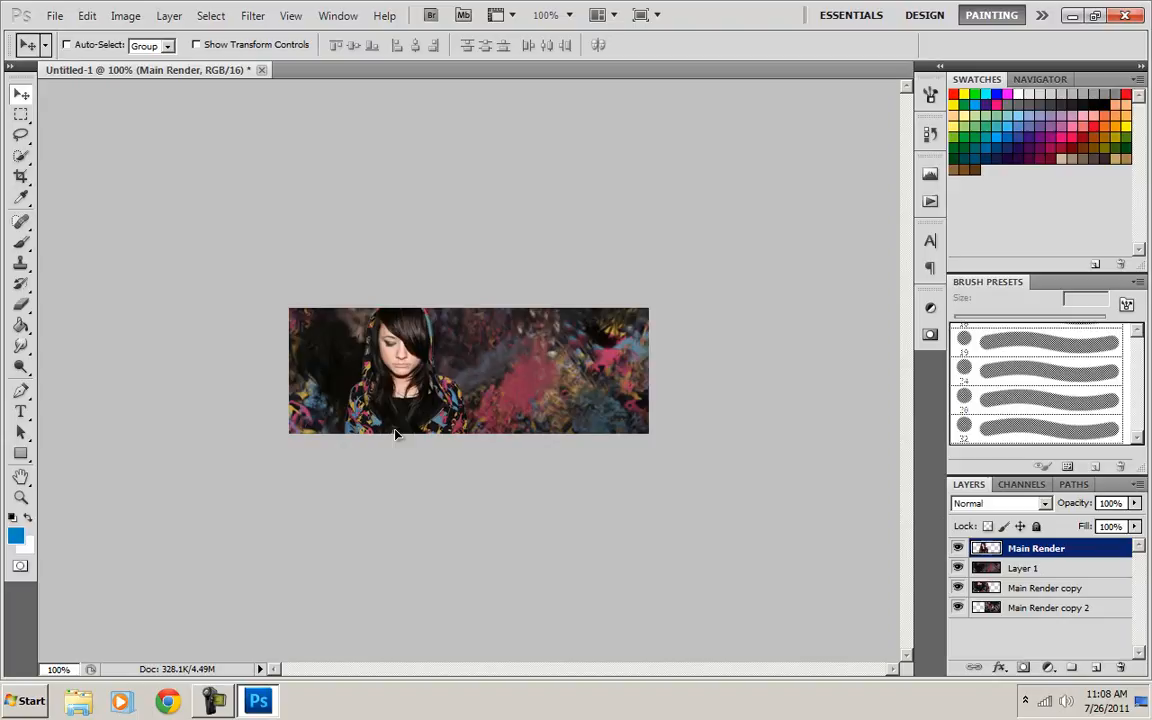
drag(395, 434, 400, 436)
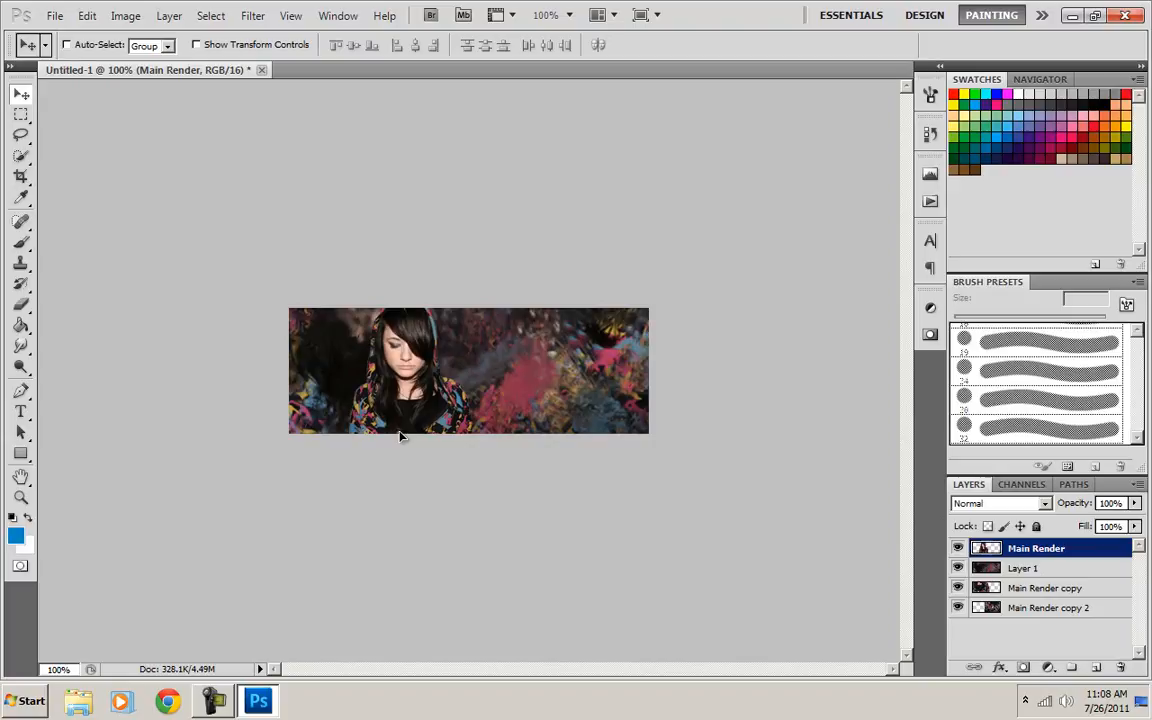
drag(398, 435, 403, 439)
click(1048, 668)
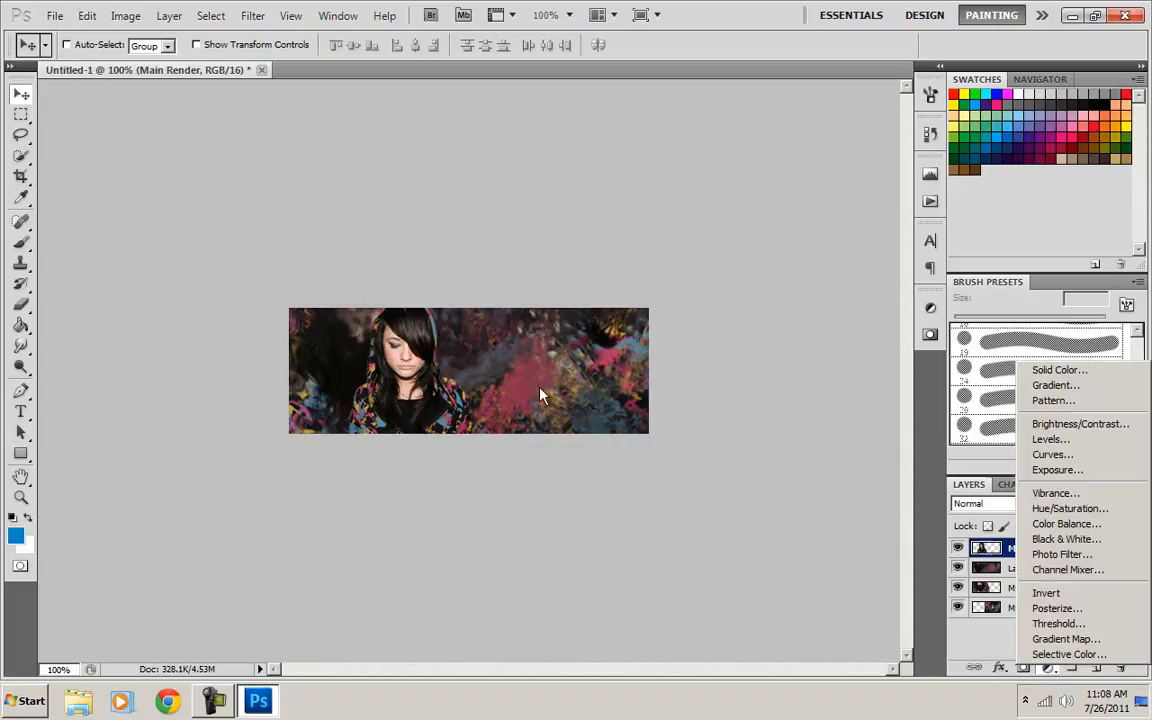
click(398, 407)
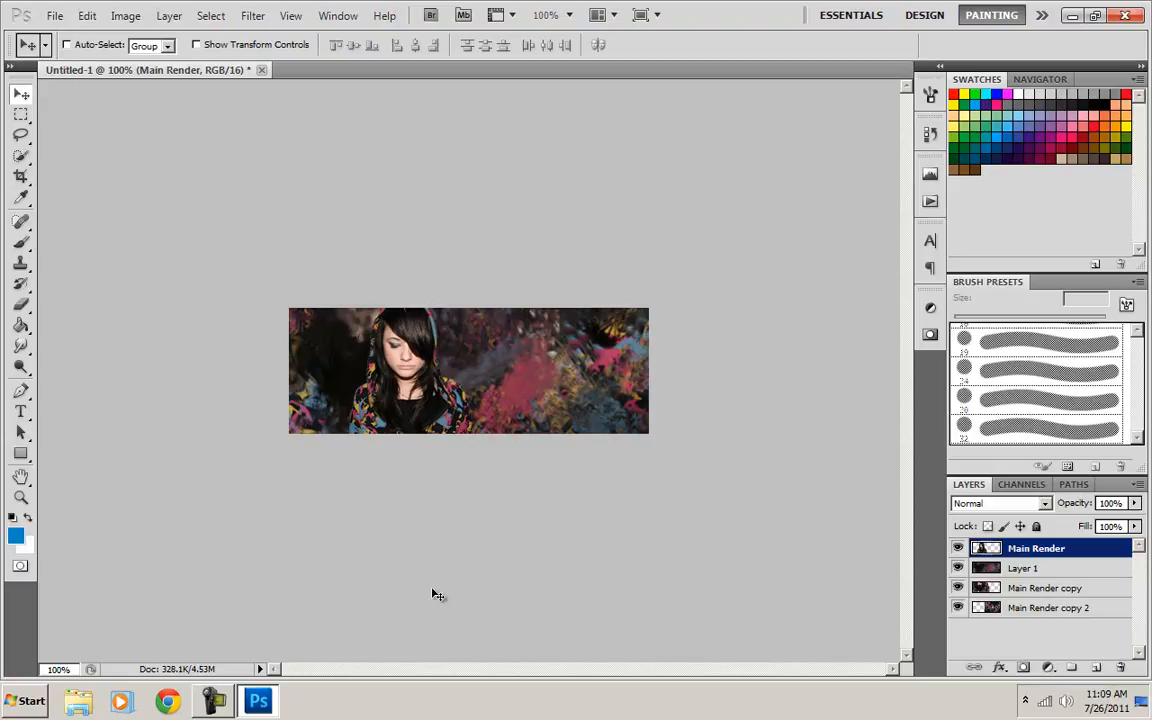
Save the document as "First Tutorial 1 part 1" in Photoshop format in the PSDs folder, with Maximize Compatibility on.
click(50, 18)
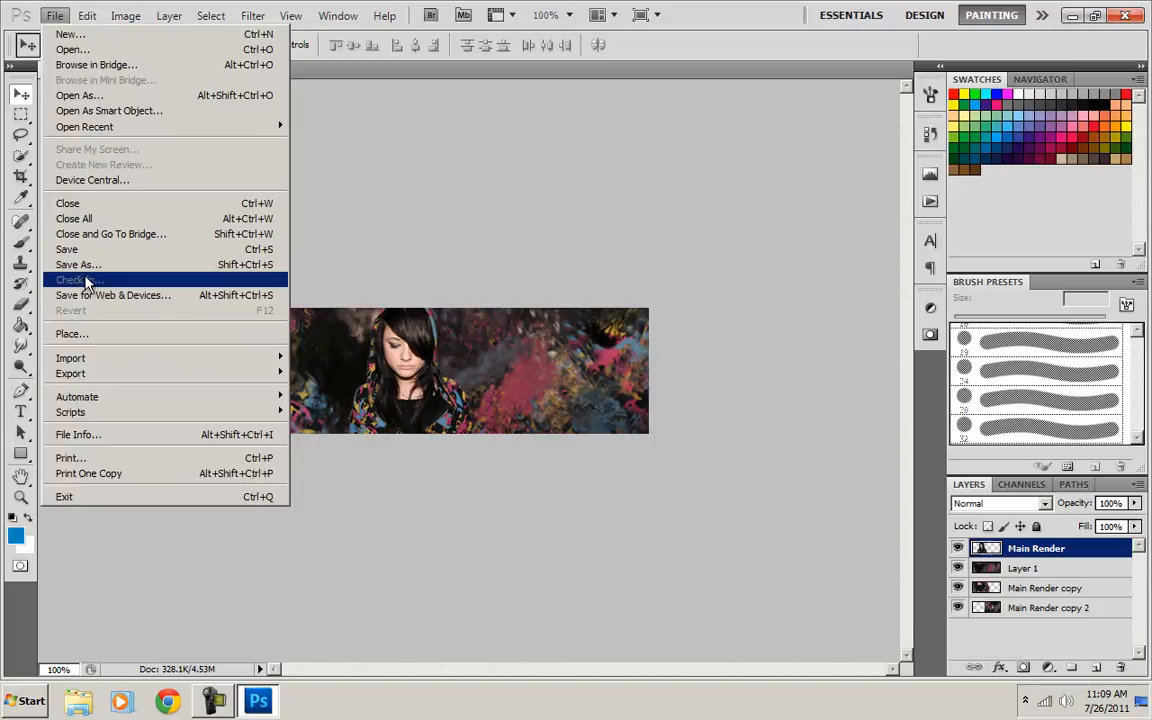
click(80, 265)
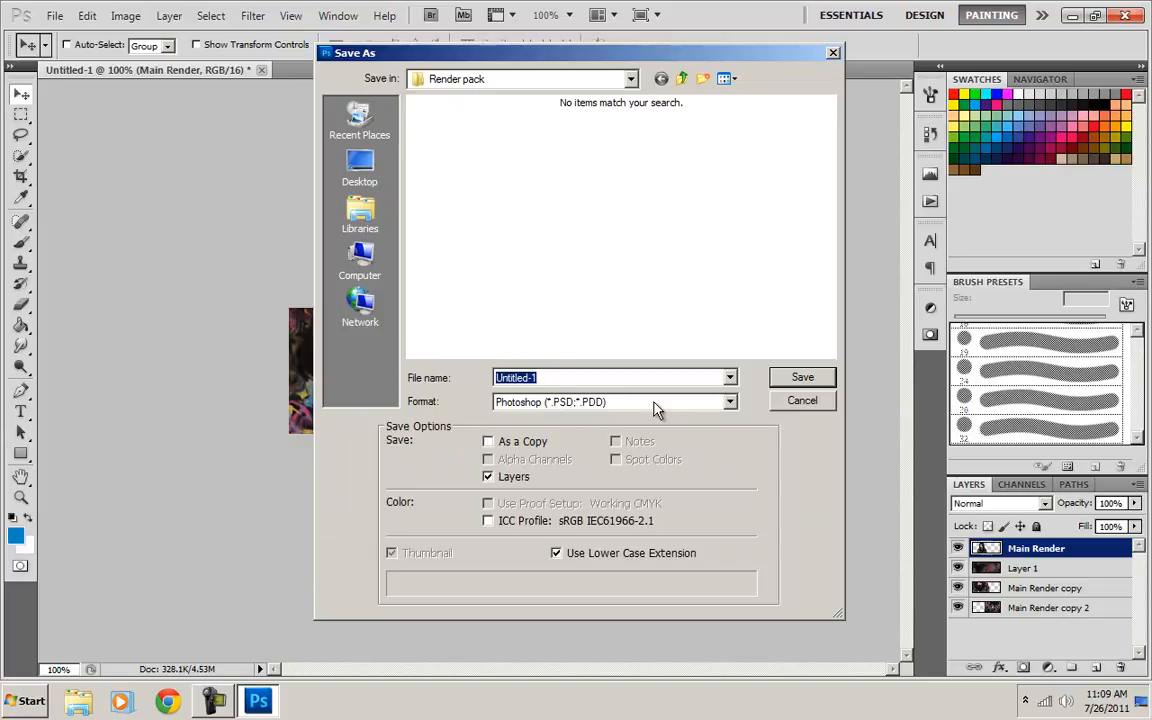
text(First Tutorial 1 part 1)
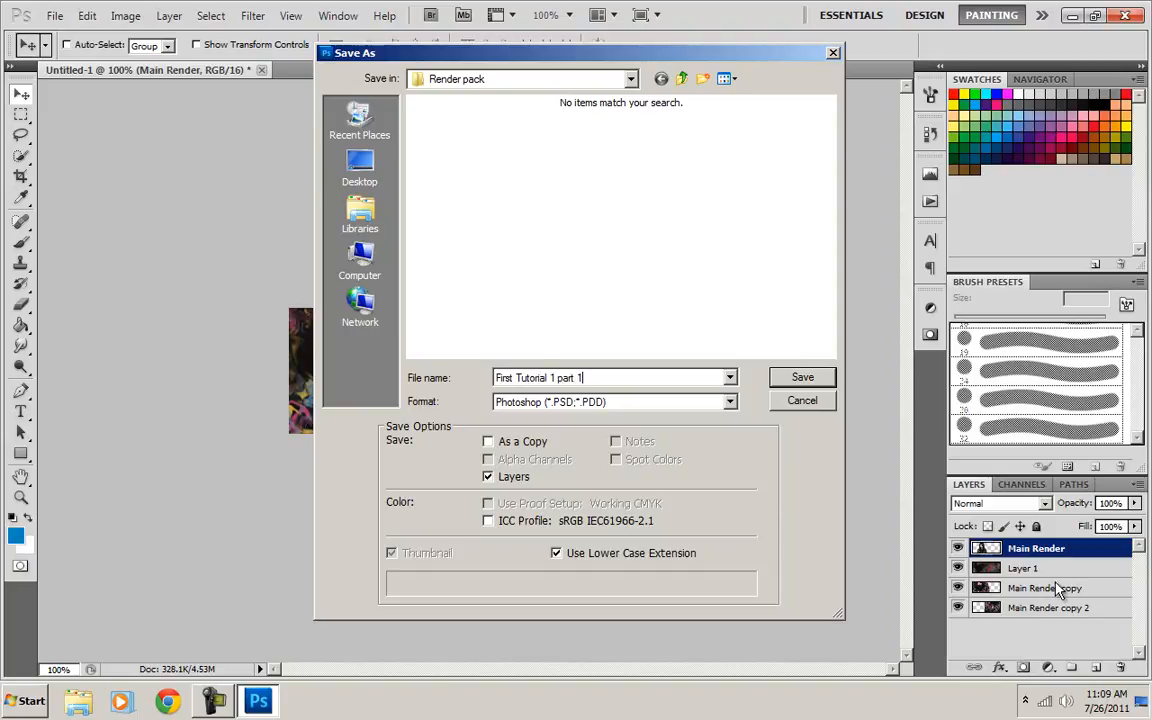
click(682, 79)
drag(830, 158, 838, 96)
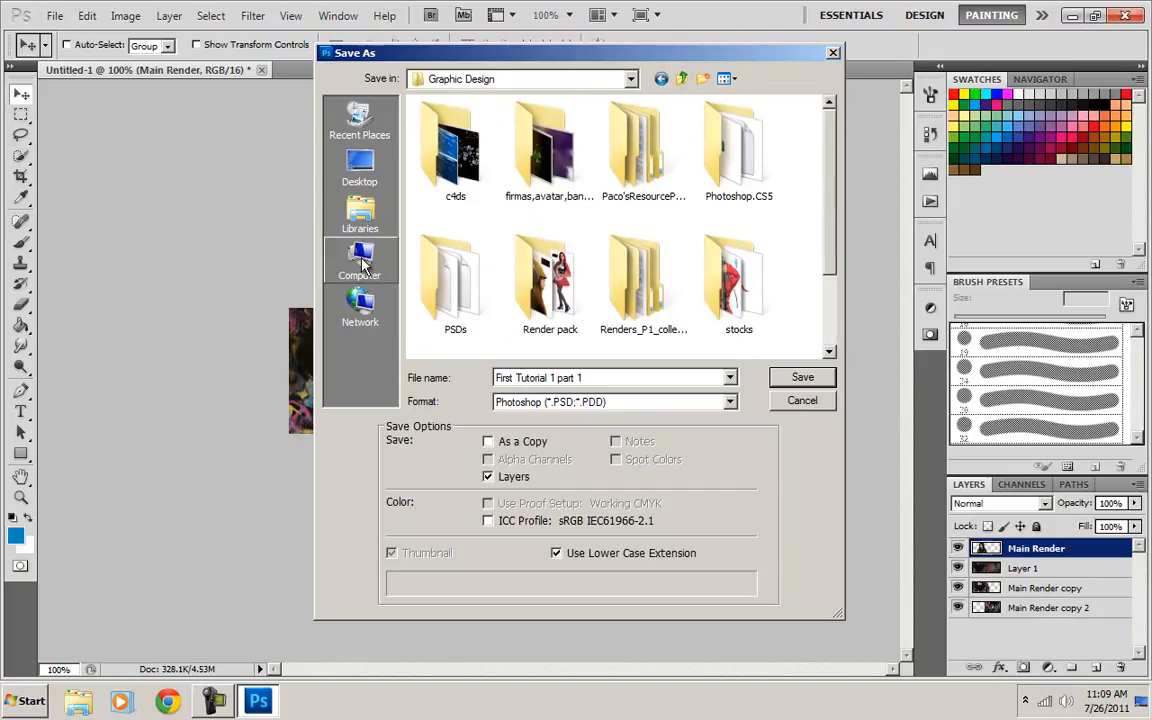
double_click(428, 262)
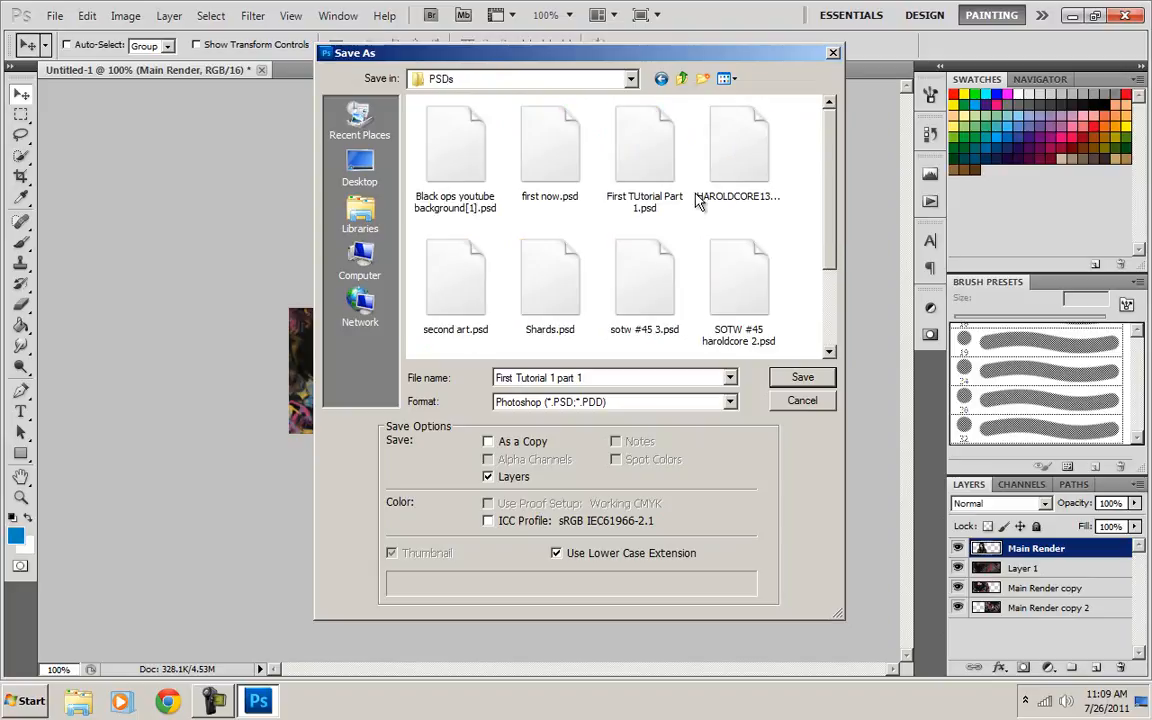
click(803, 378)
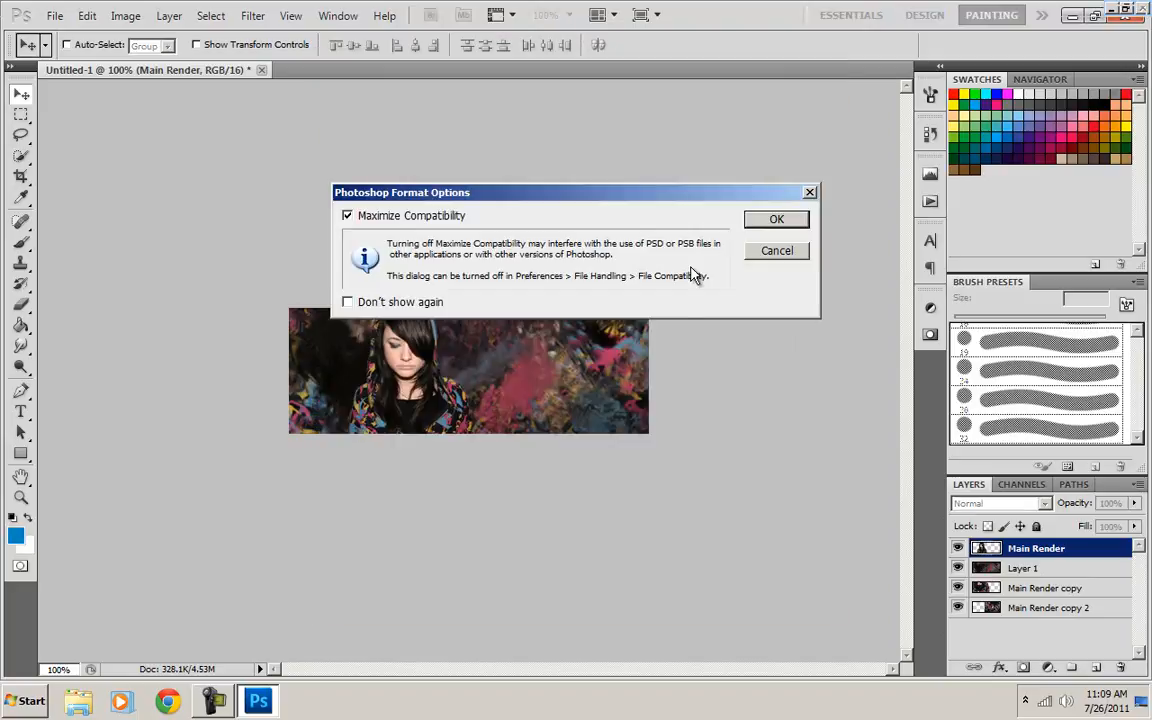
click(770, 219)
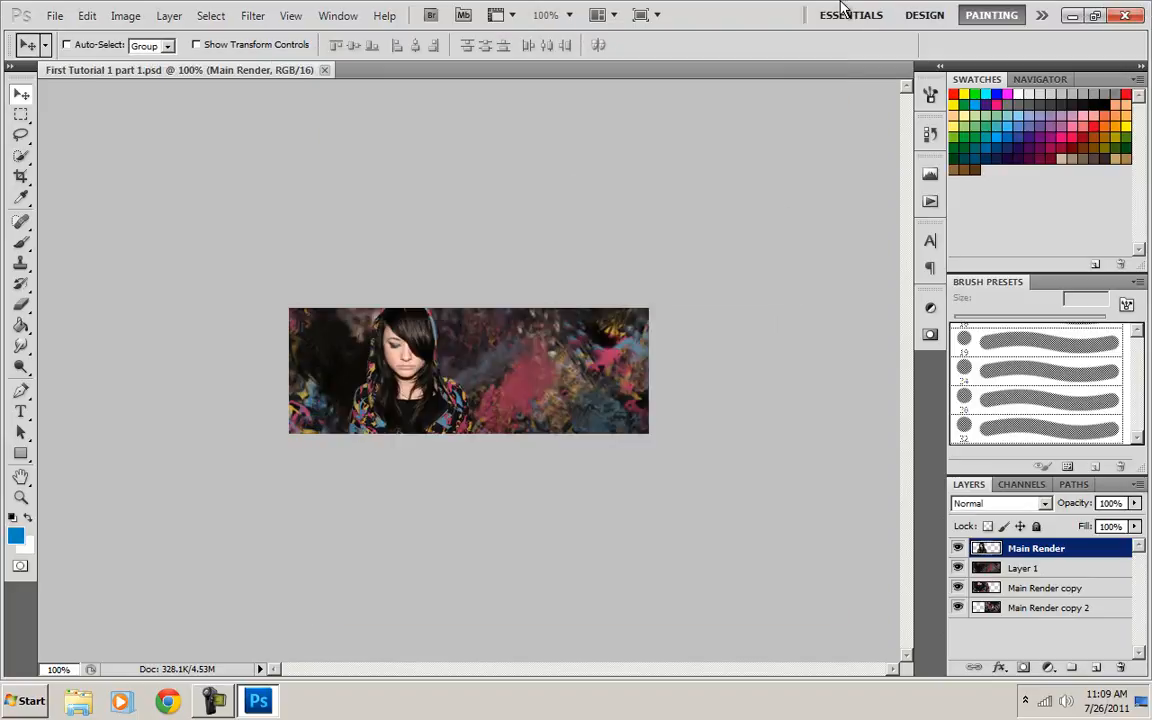